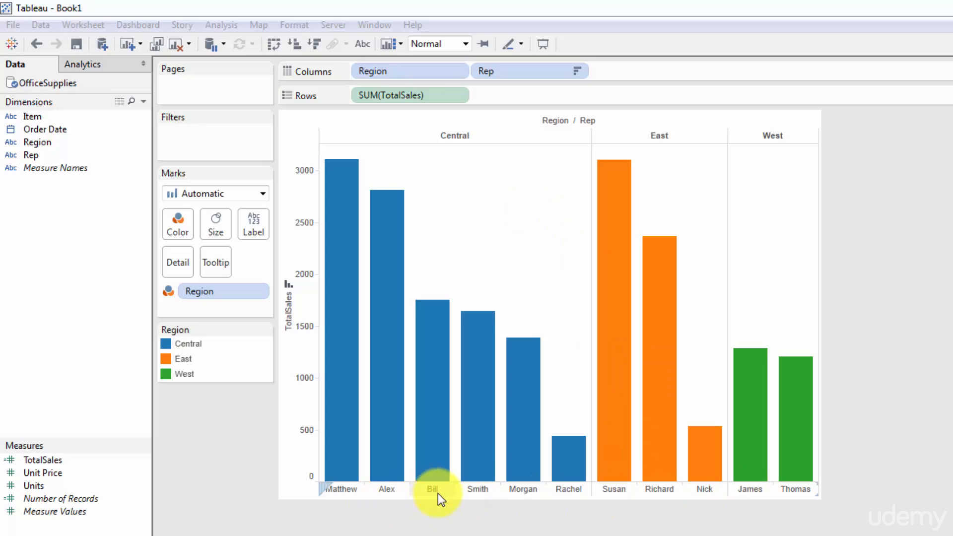
mouse_move(433, 479)
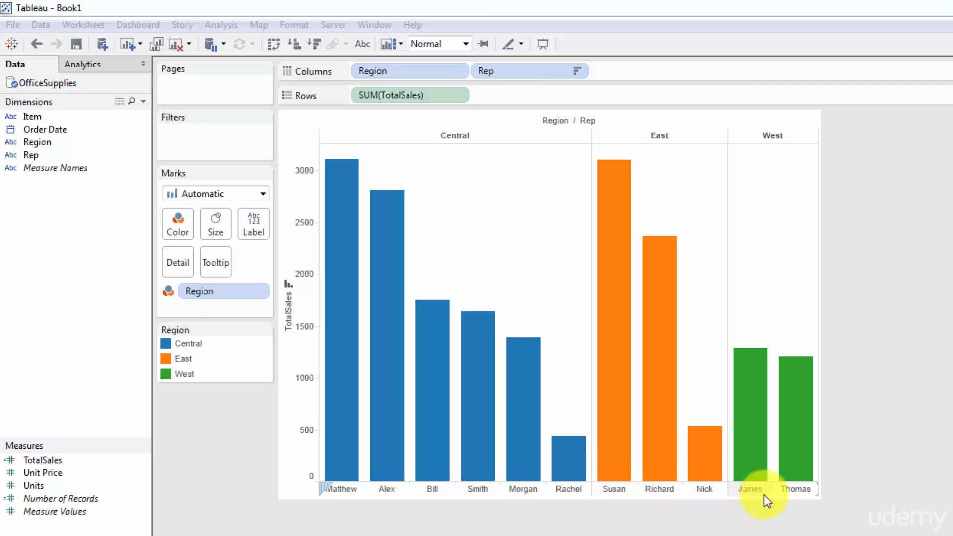
mouse_move(750, 476)
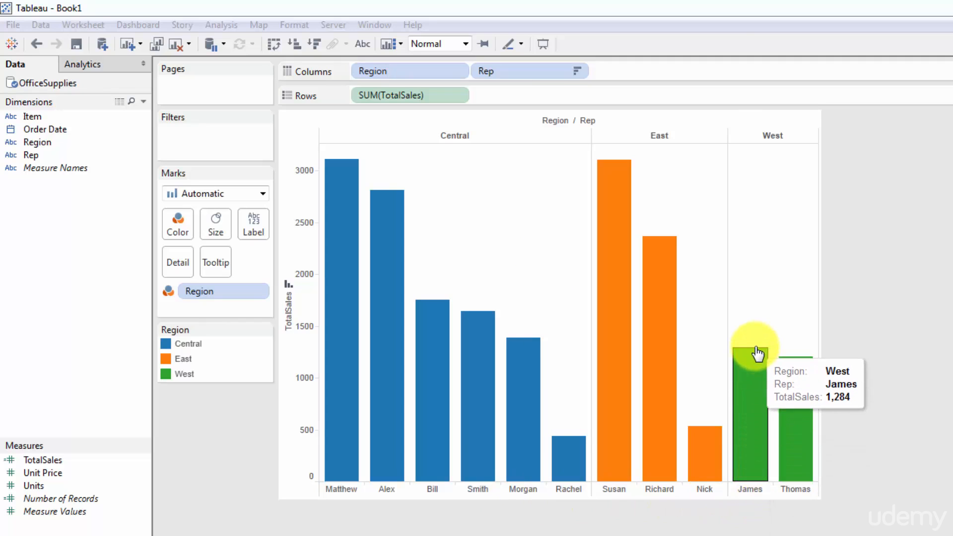
mouse_move(655, 354)
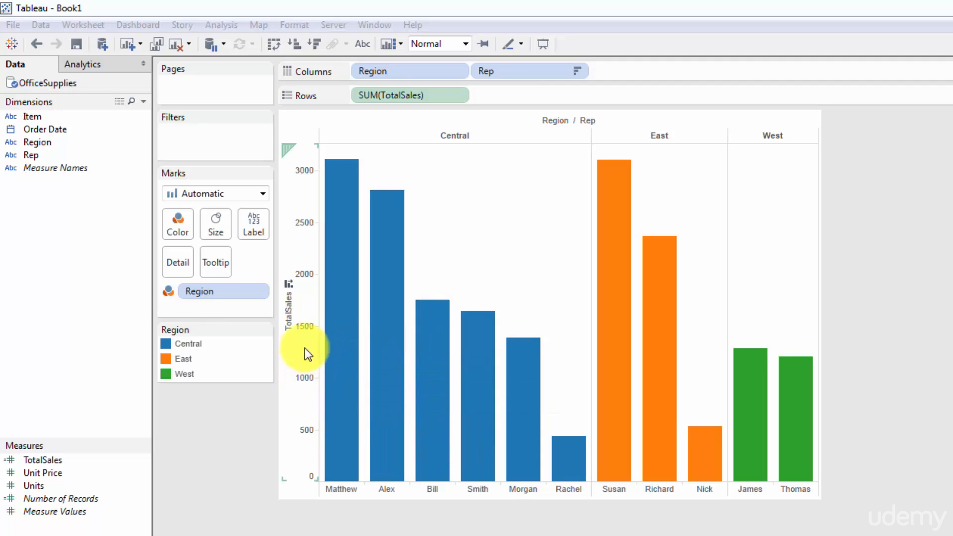
mouse_move(741, 354)
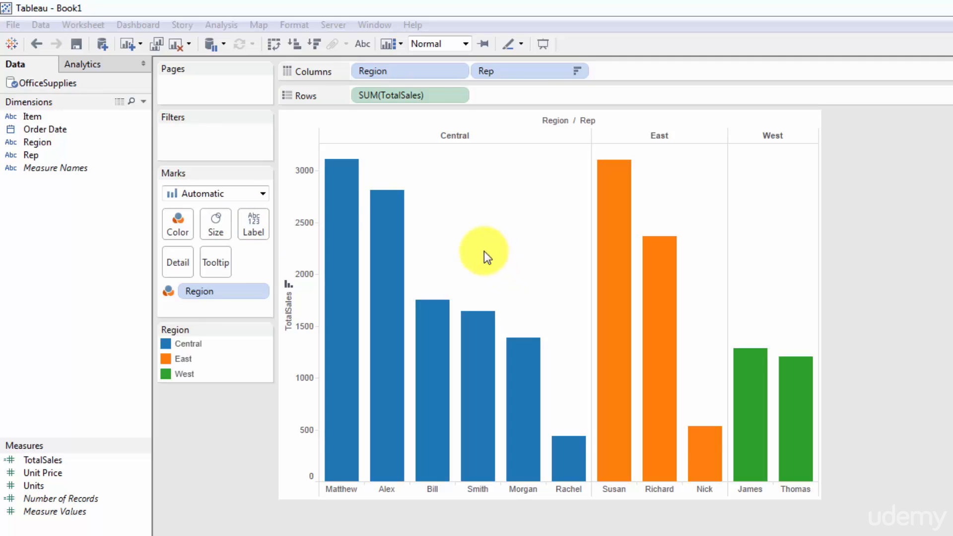
Label every bar in the chart with its SUM(TotalSales) value.
left_click(422, 98)
left_click_drag(422, 95, 255, 224)
mouse_move(386, 204)
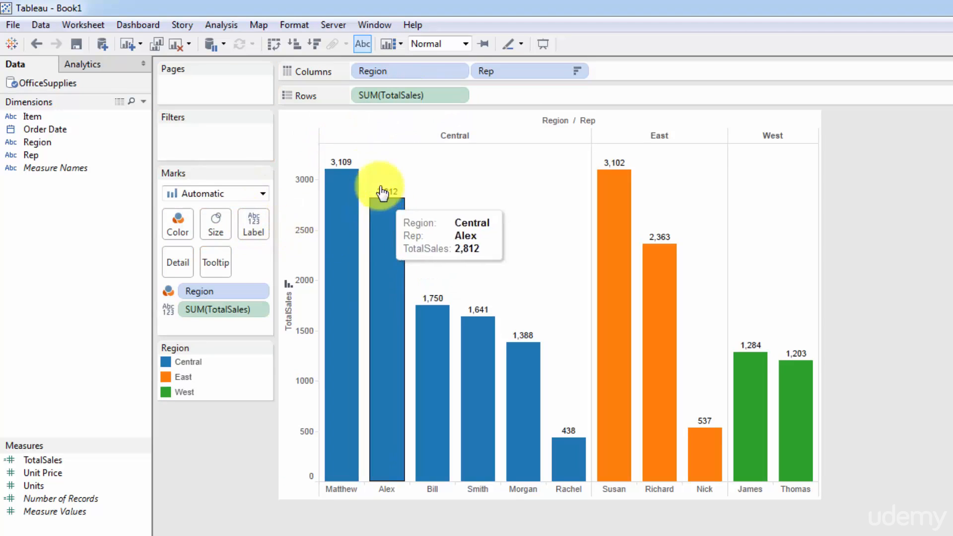
mouse_move(793, 358)
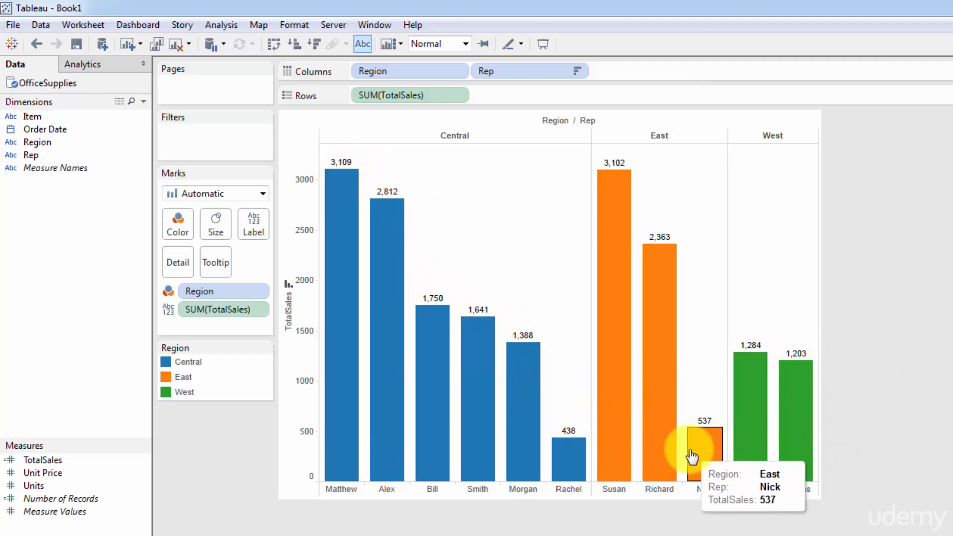
mouse_move(675, 275)
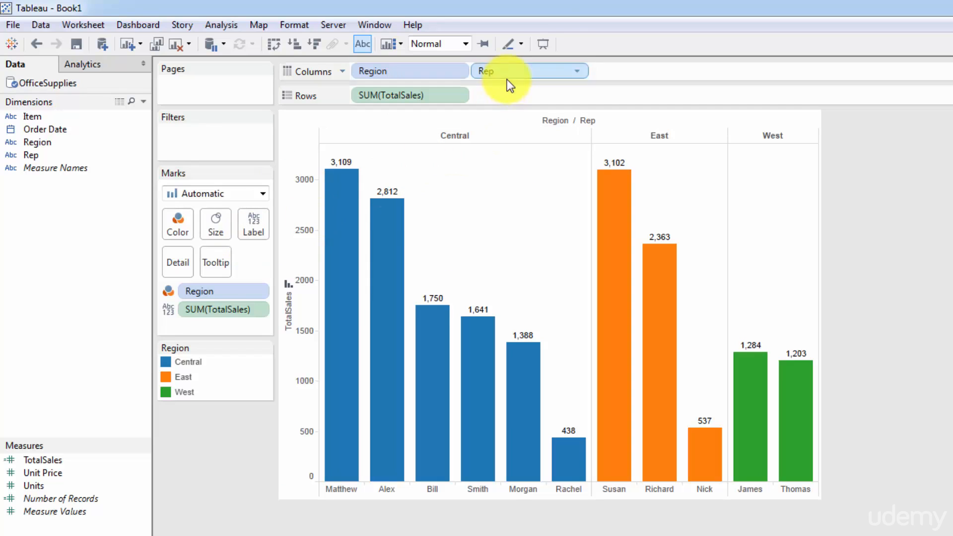
Try adding Rep and Region to the bar labels, and remove both fields from the labels.
left_click_drag(34, 156, 250, 224)
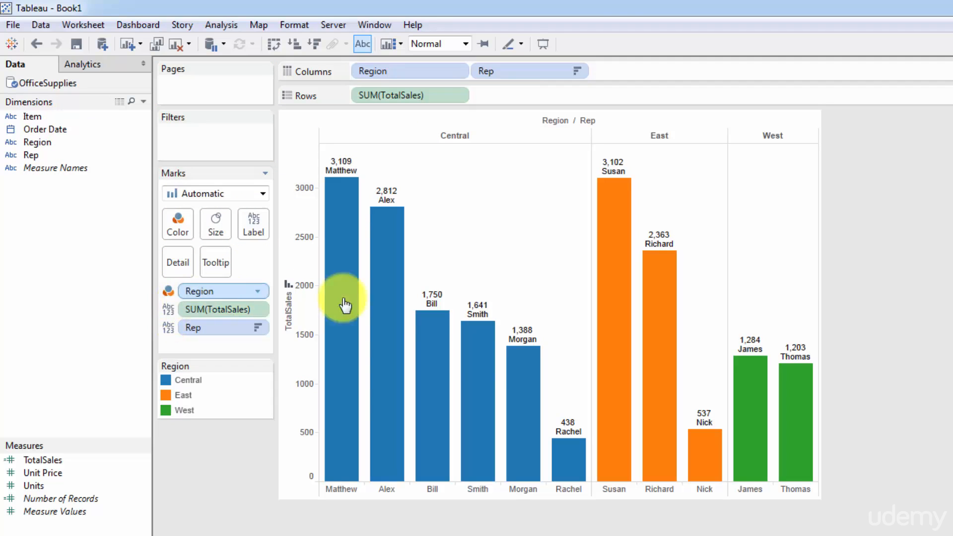
left_click_drag(34, 150, 252, 224)
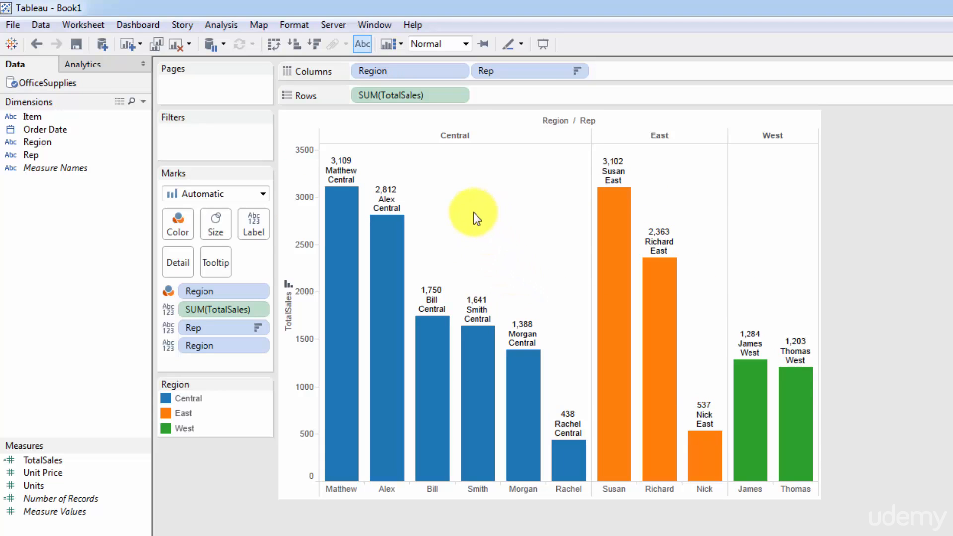
left_click_drag(209, 351, 218, 446)
left_click_drag(234, 334, 251, 507)
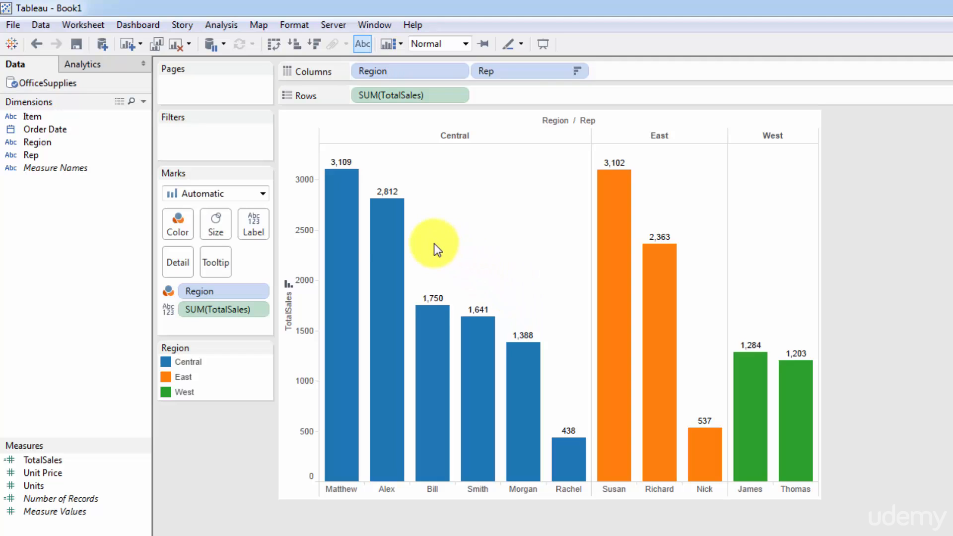
Prefix the SUM(TotalSales) label text on the bars with "Sales:".
left_click(251, 219)
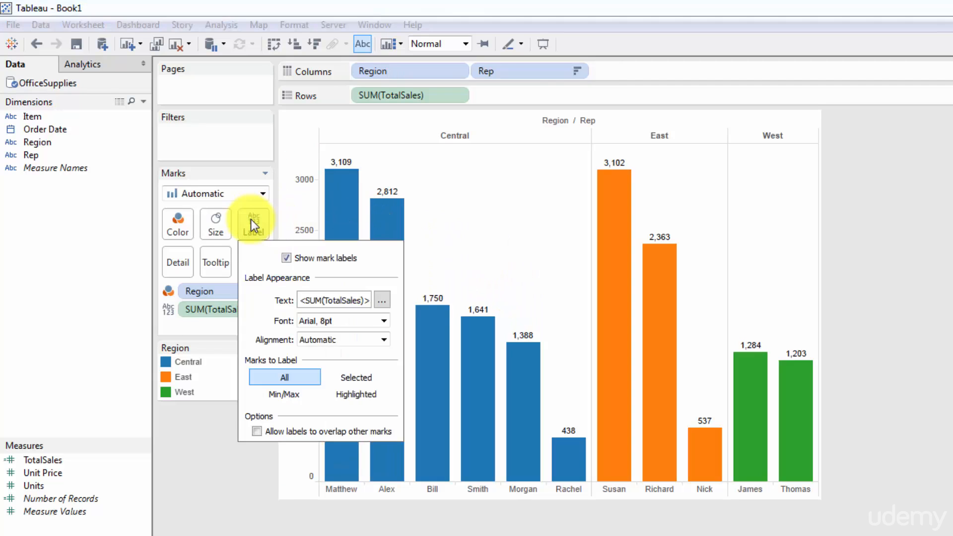
left_click(381, 300)
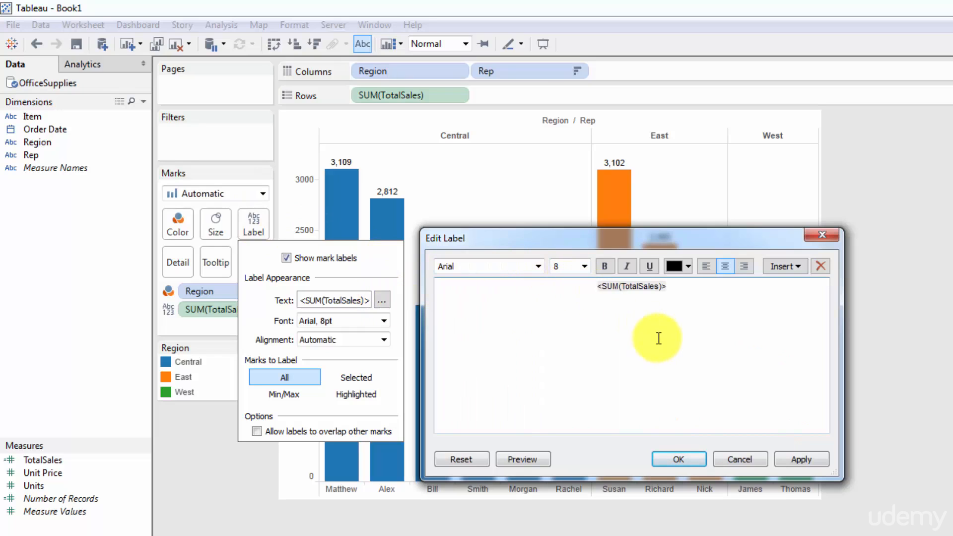
type("Sales:")
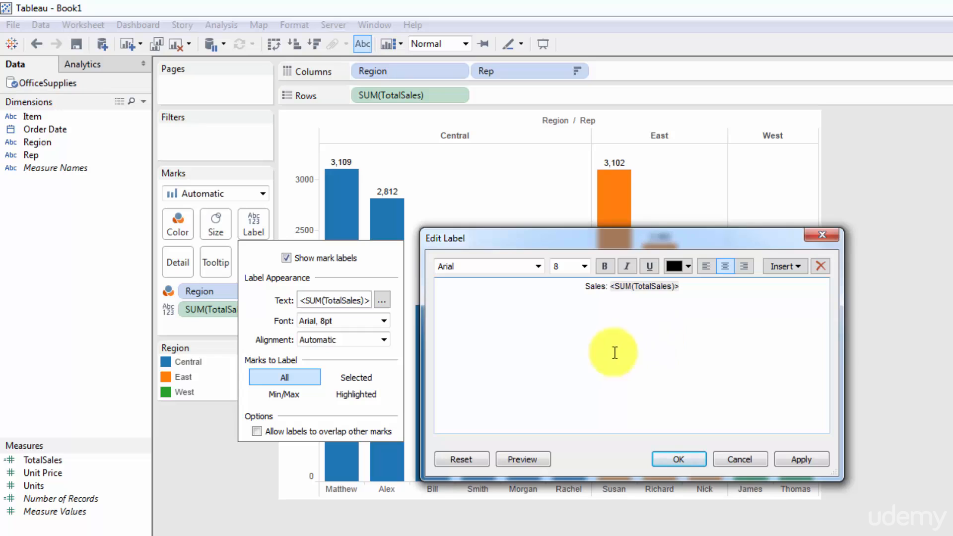
left_click(678, 459)
left_click(500, 244)
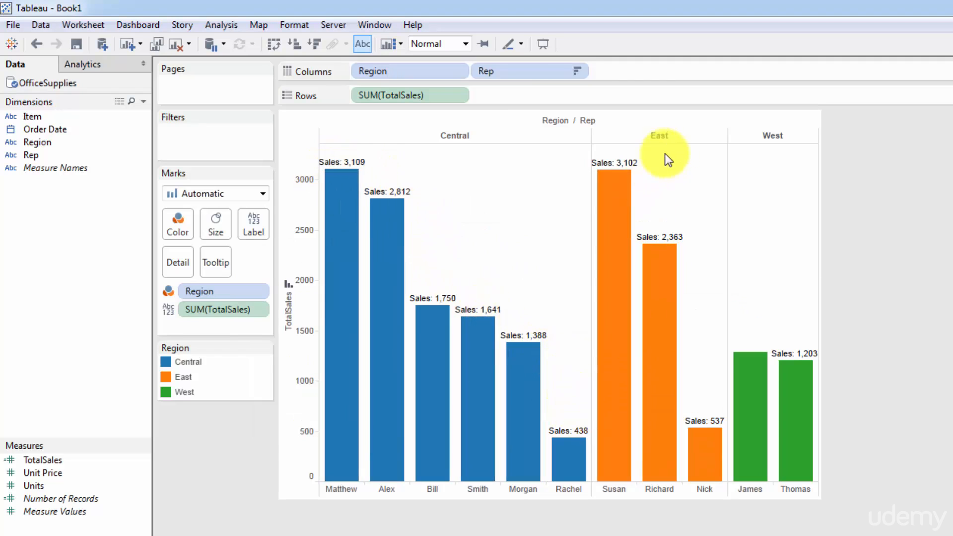
Force the mark label to show on the first bar of the West region, and clear the bar selection.
mouse_move(794, 401)
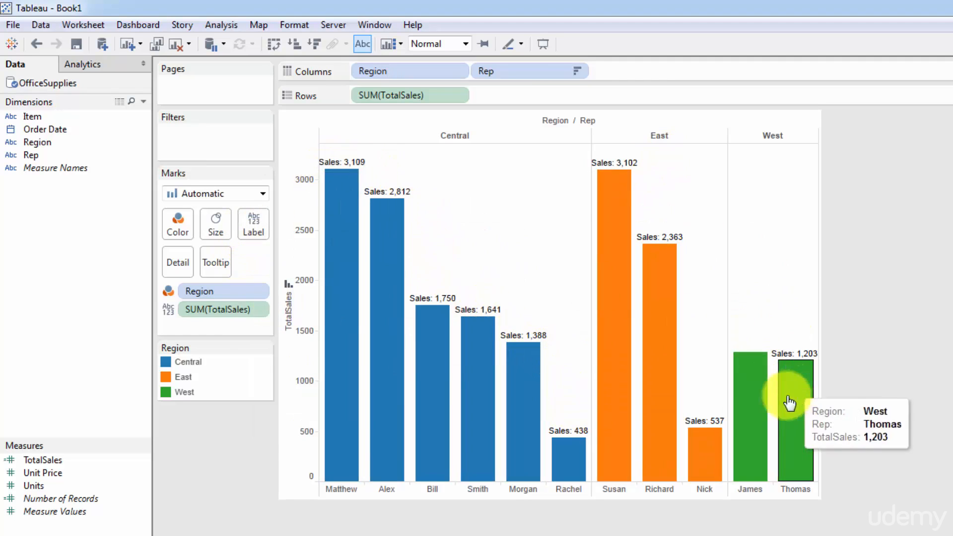
mouse_move(756, 359)
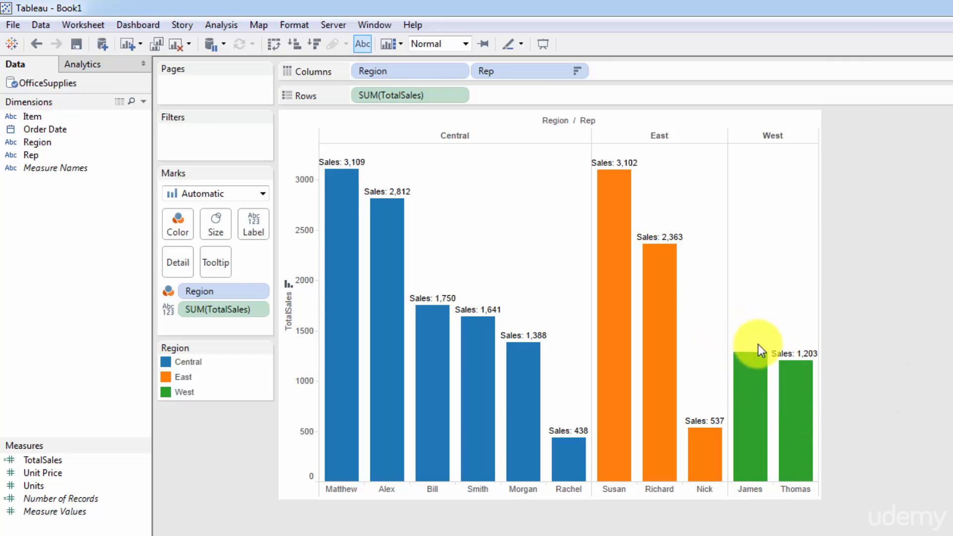
mouse_move(756, 379)
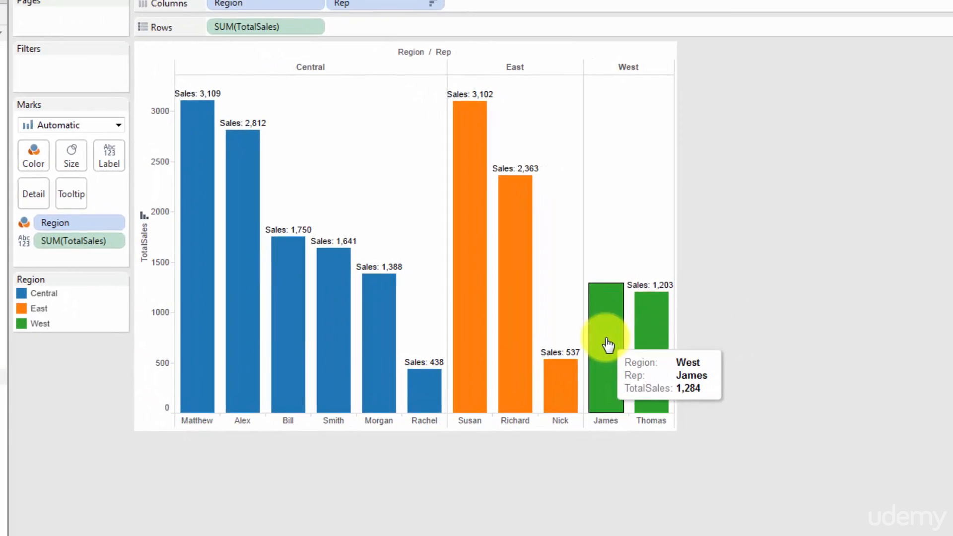
left_click(658, 360)
right_click(657, 358)
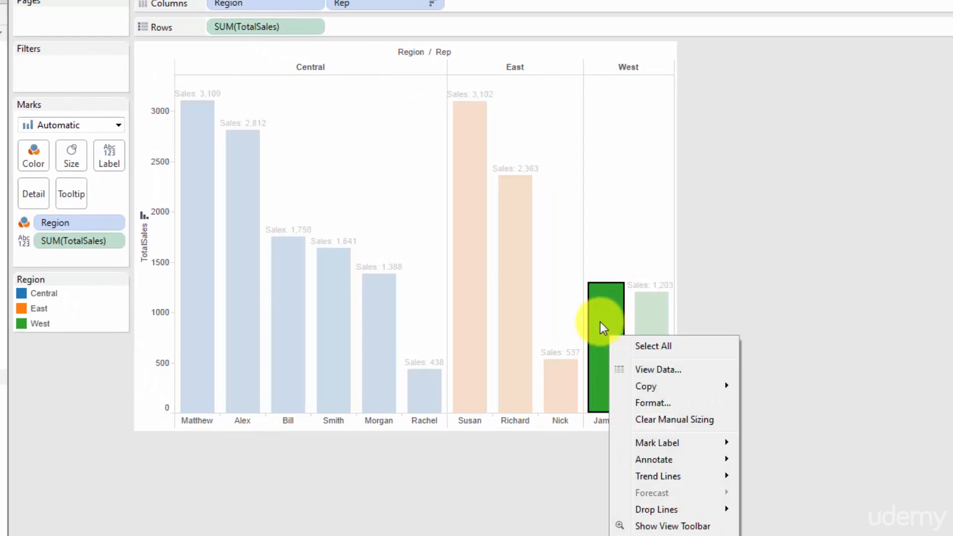
mouse_move(679, 443)
left_click(778, 466)
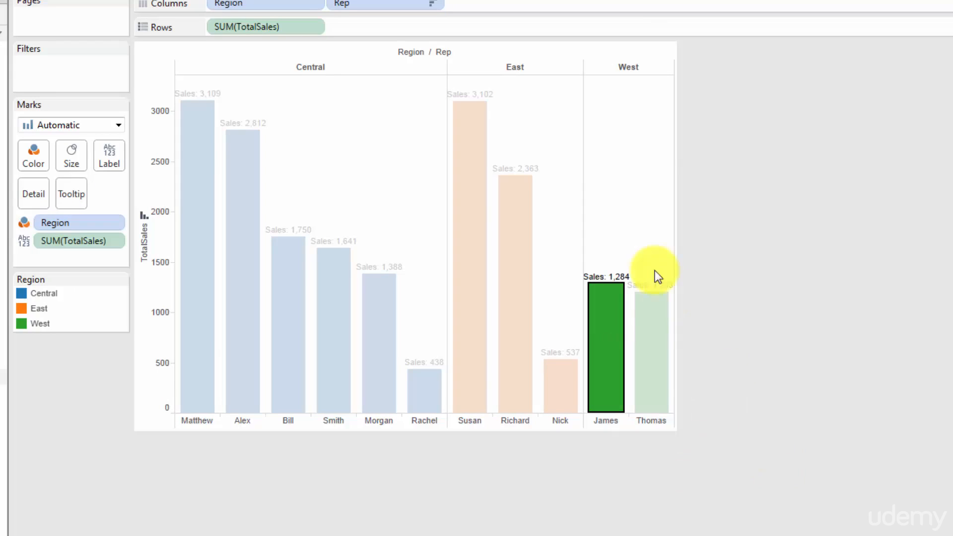
left_click(627, 245)
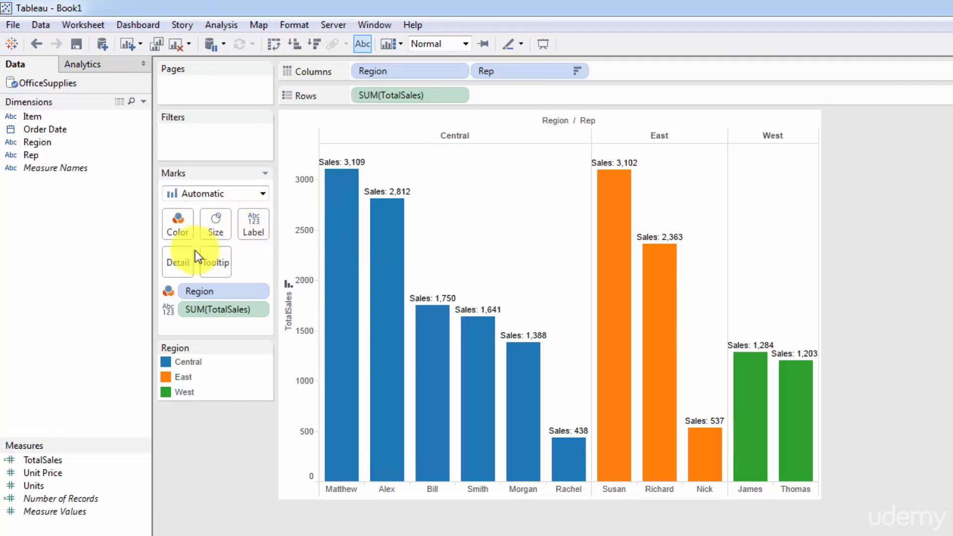
Remove the "Sales:" prefix from the label text so that it contains only <SUM(TotalSales)>.
left_click(250, 220)
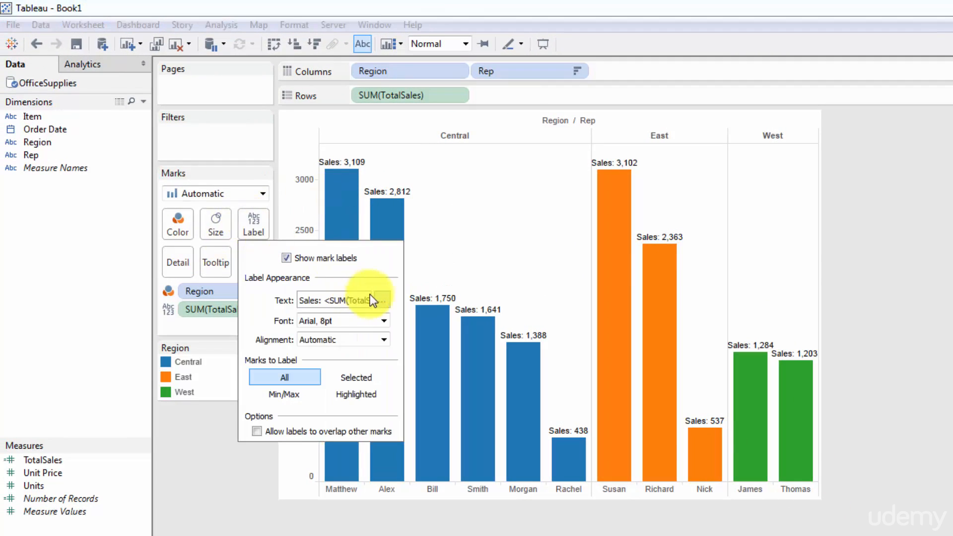
left_click(381, 300)
left_click_drag(610, 286, 531, 290)
key("Delete")
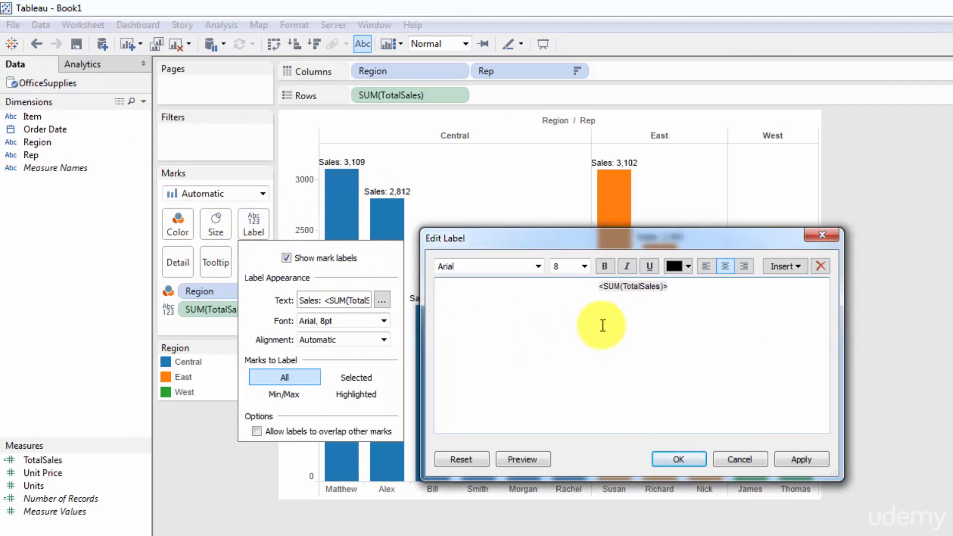
left_click(670, 459)
left_click(524, 221)
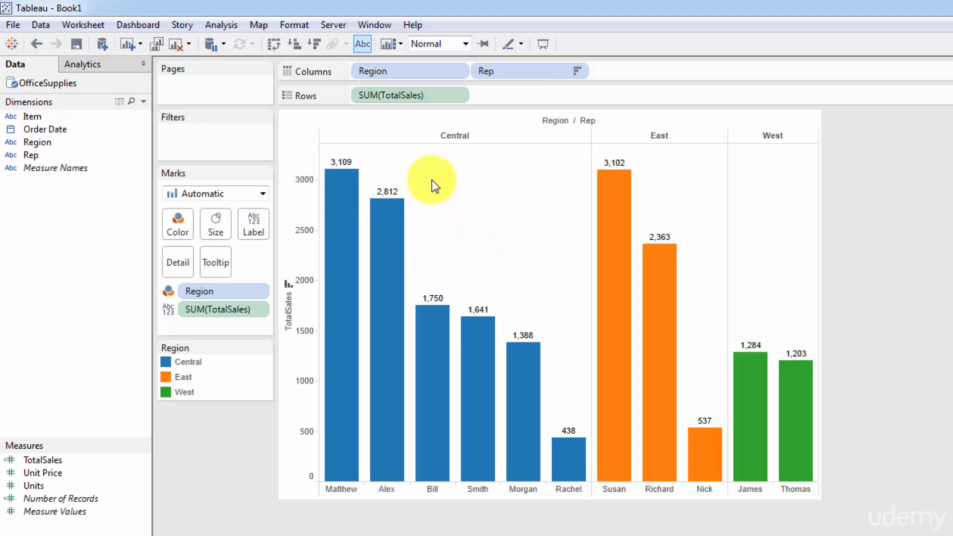
Set the bar label font to 12 pt bold Arial.
left_click(256, 226)
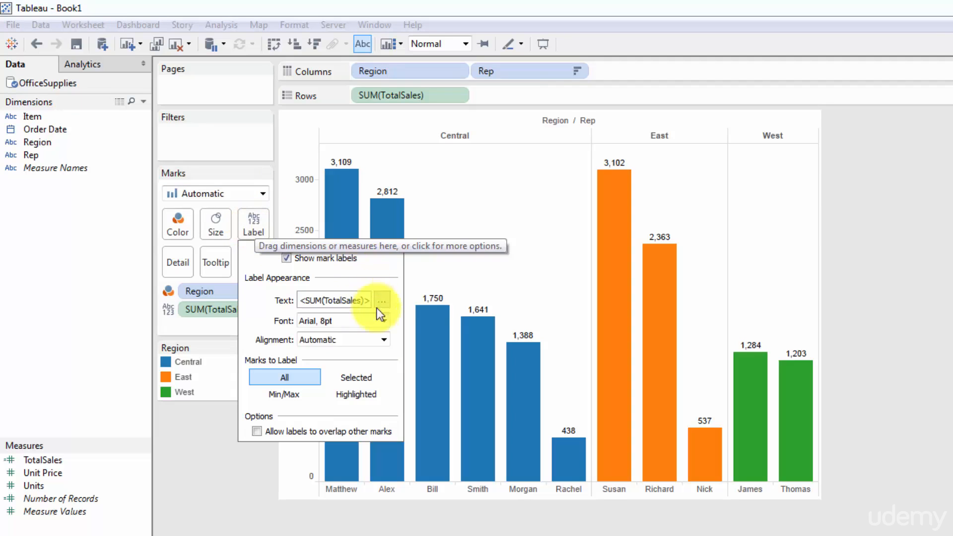
left_click(383, 322)
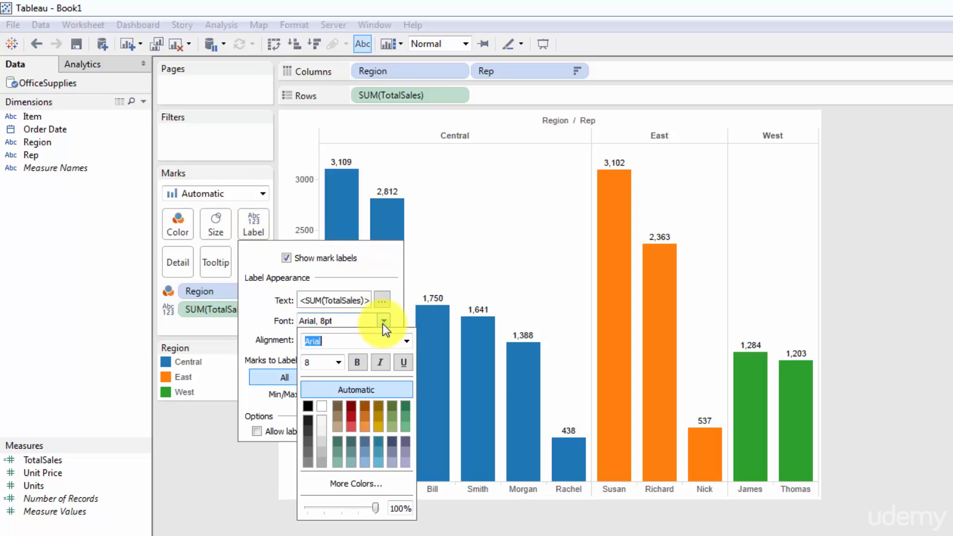
left_click(338, 362)
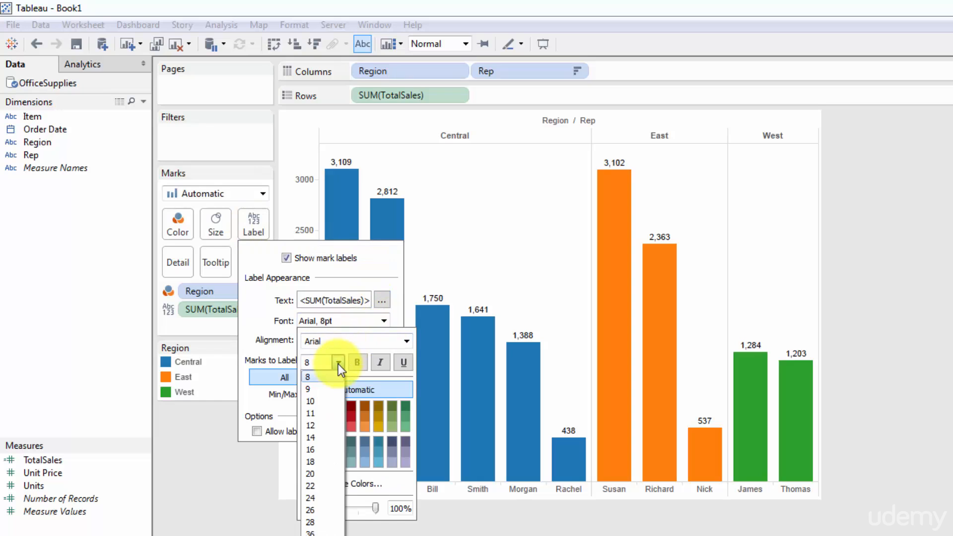
left_click(317, 423)
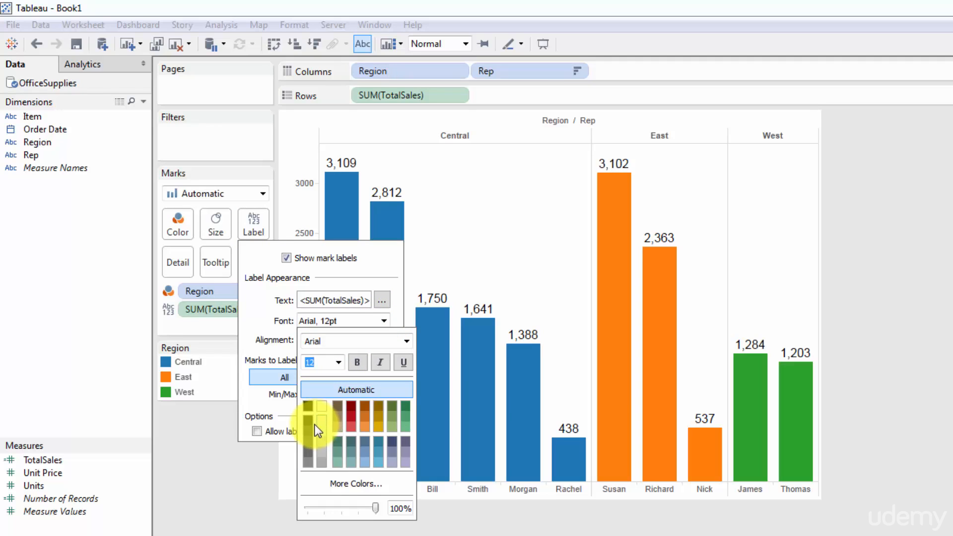
left_click(358, 363)
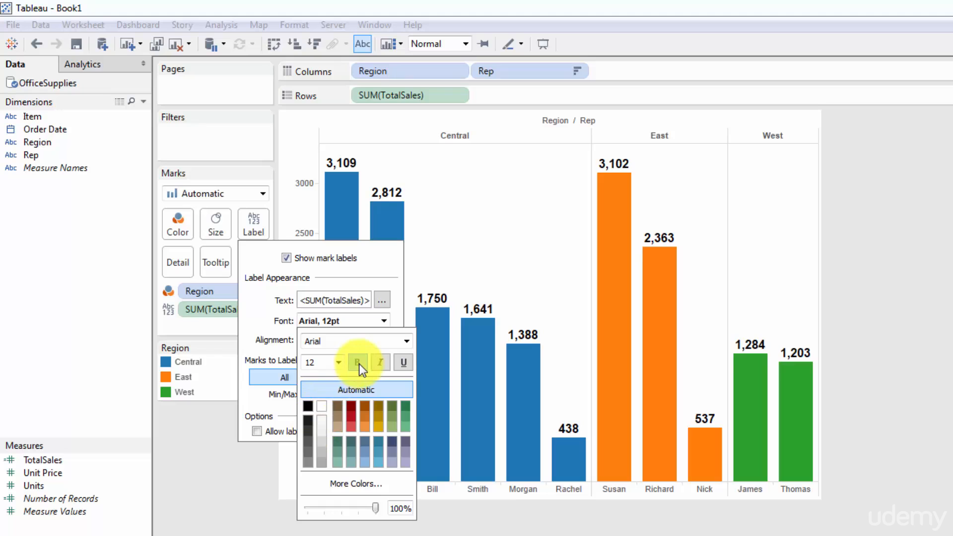
Look over the font and size choices for the <SUM(TotalSales)> text in the label editor, and close it.
left_click(381, 300)
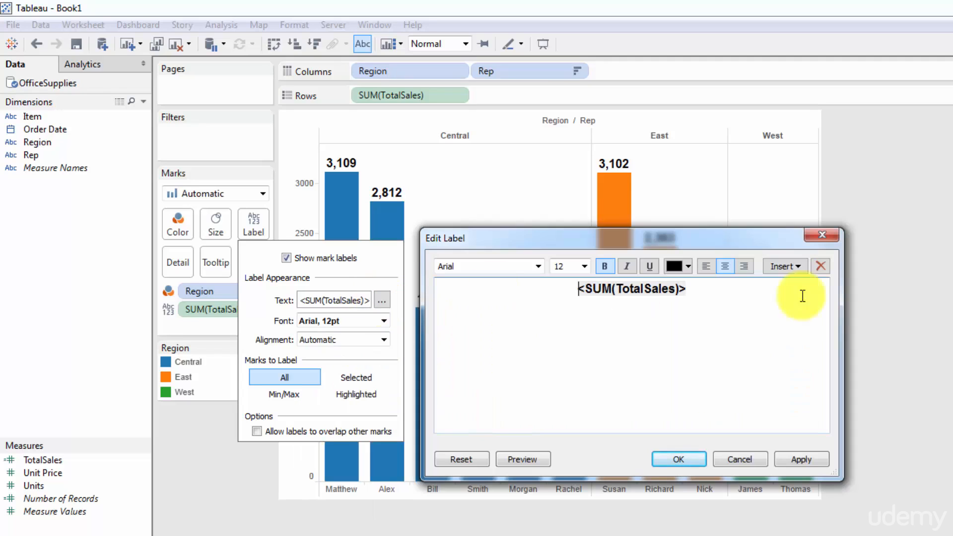
left_click_drag(690, 289, 553, 278)
left_click(584, 267)
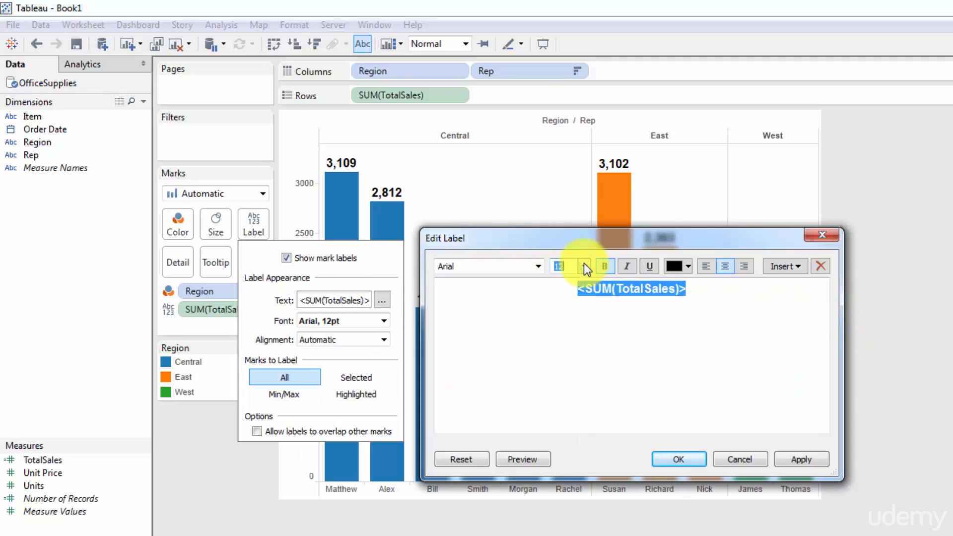
left_click(535, 265)
left_click(535, 265)
left_click(677, 455)
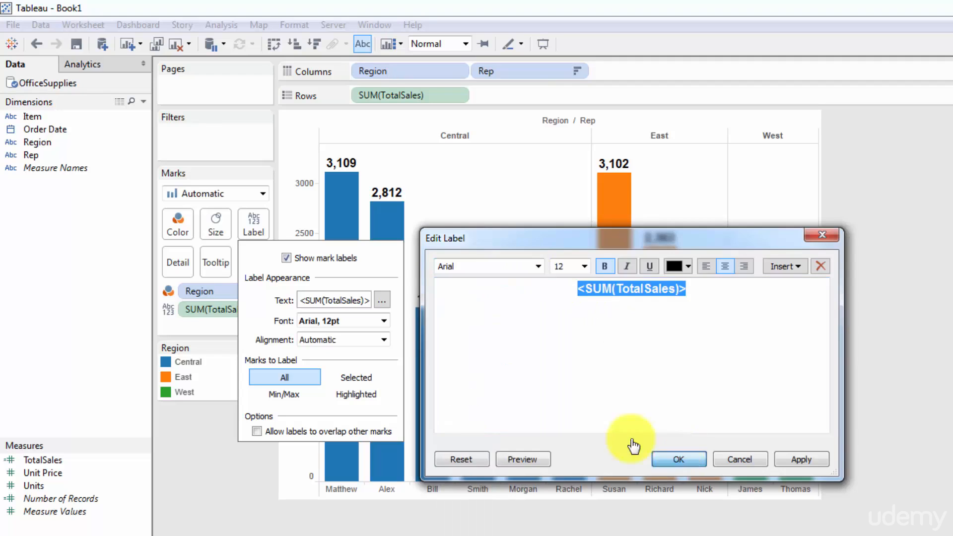
Try several font colours on the bar labels, and set the labels to black.
left_click(383, 321)
left_click(351, 416)
left_click(379, 416)
left_click(365, 441)
left_click(405, 452)
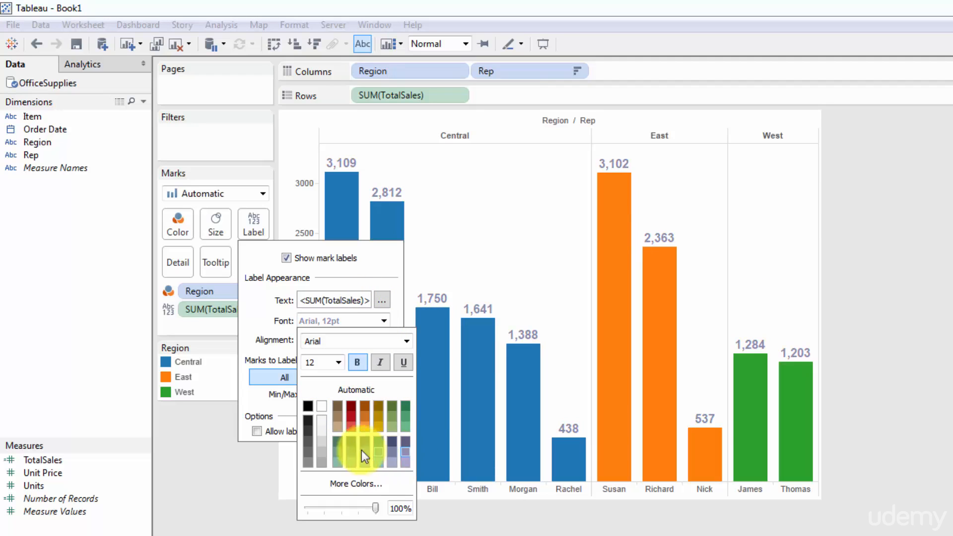
left_click(308, 404)
left_click(400, 314)
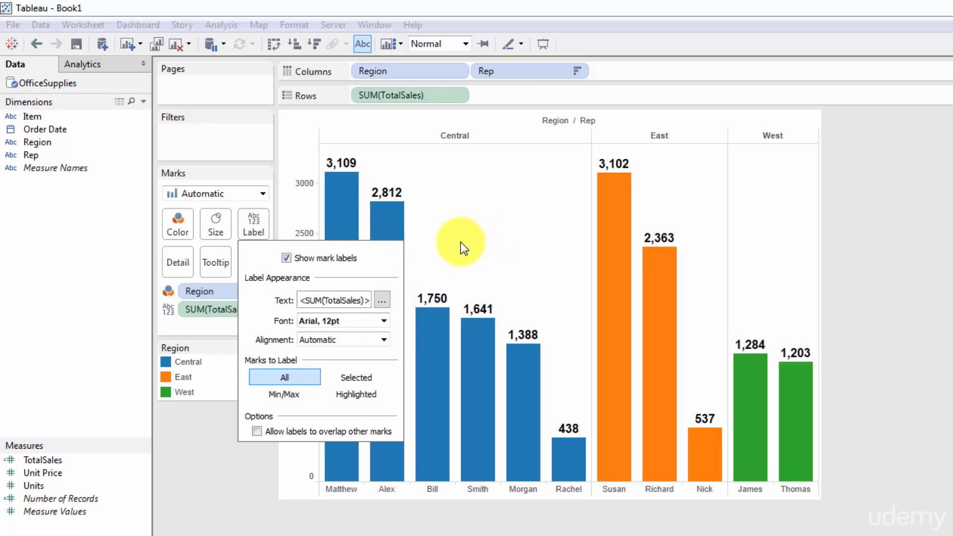
left_click(459, 229)
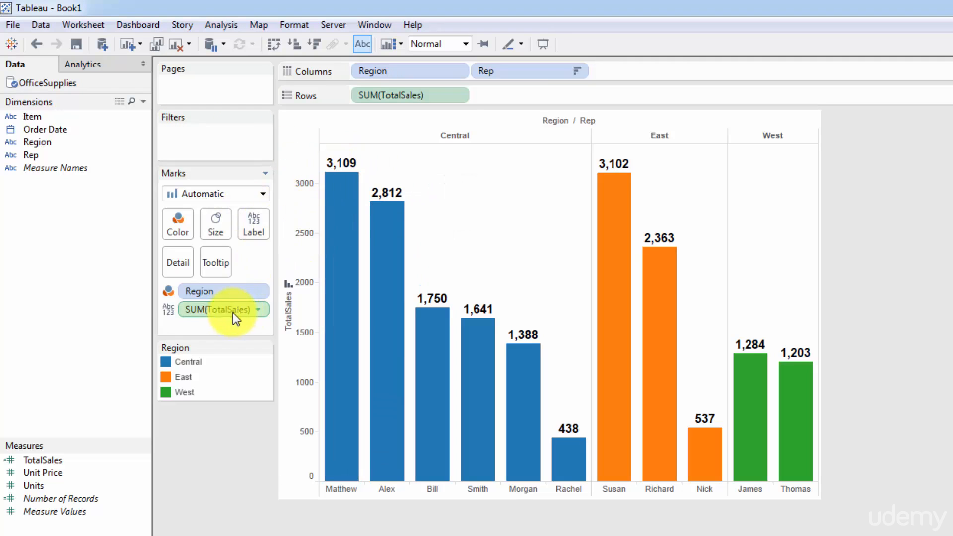
Look over the axis format settings of the SUM(TotalSales) label field, including its font choices, and close them.
right_click(209, 309)
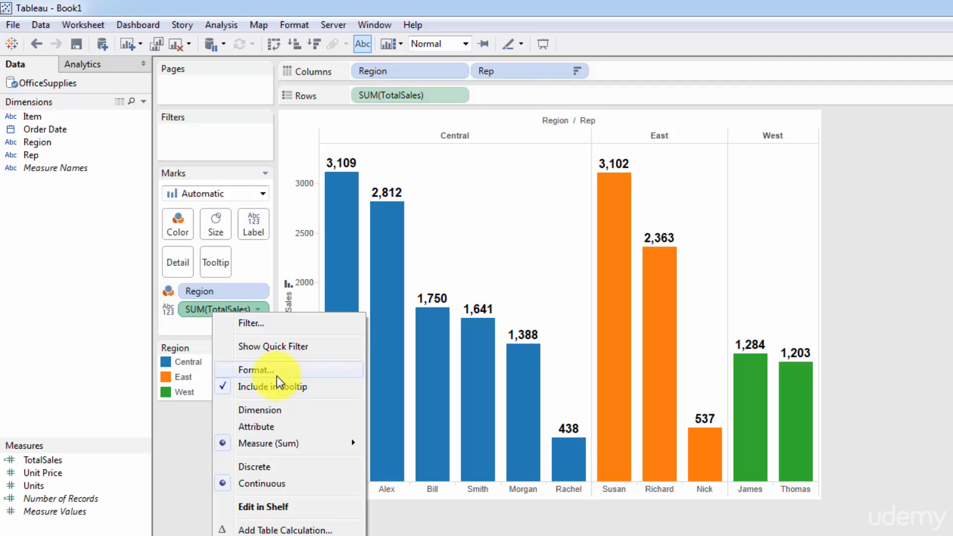
left_click(250, 230)
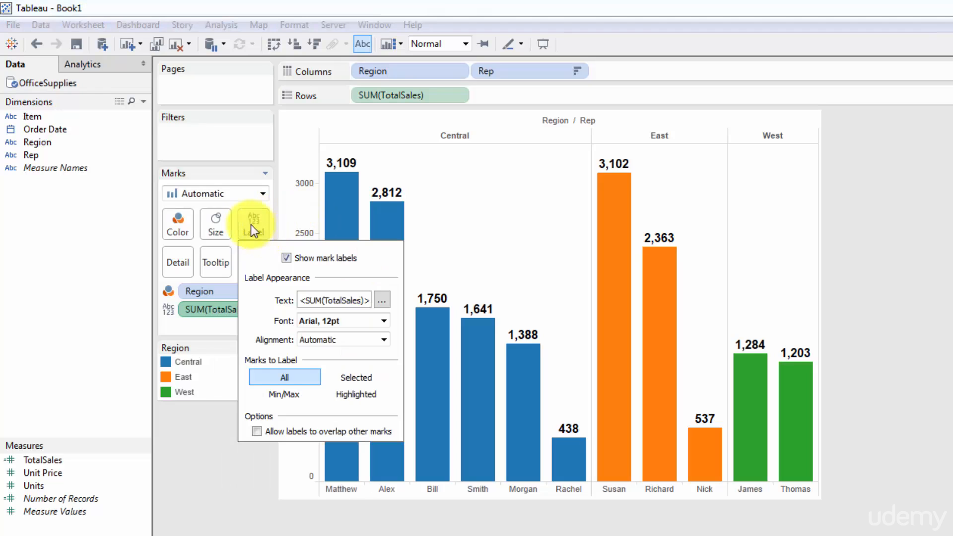
left_click(219, 316)
right_click(216, 308)
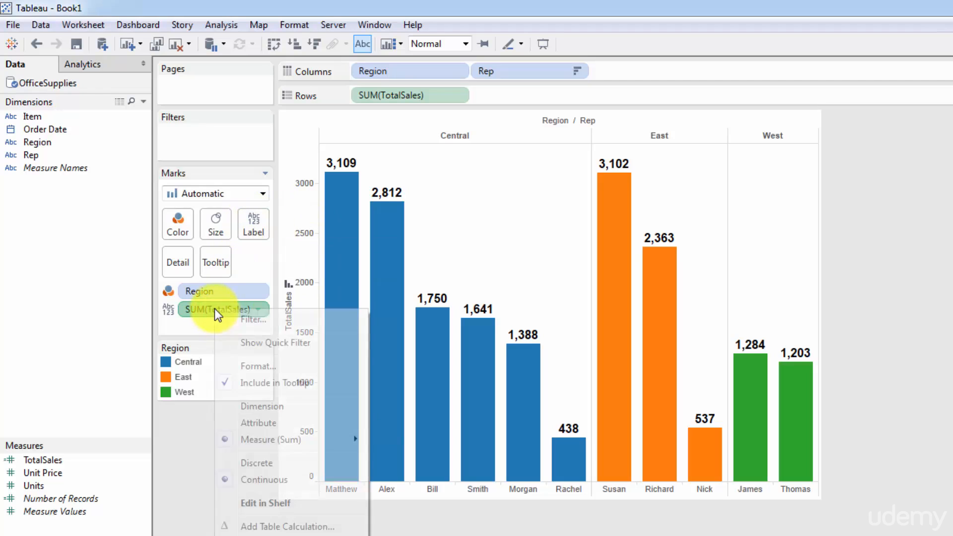
left_click(259, 367)
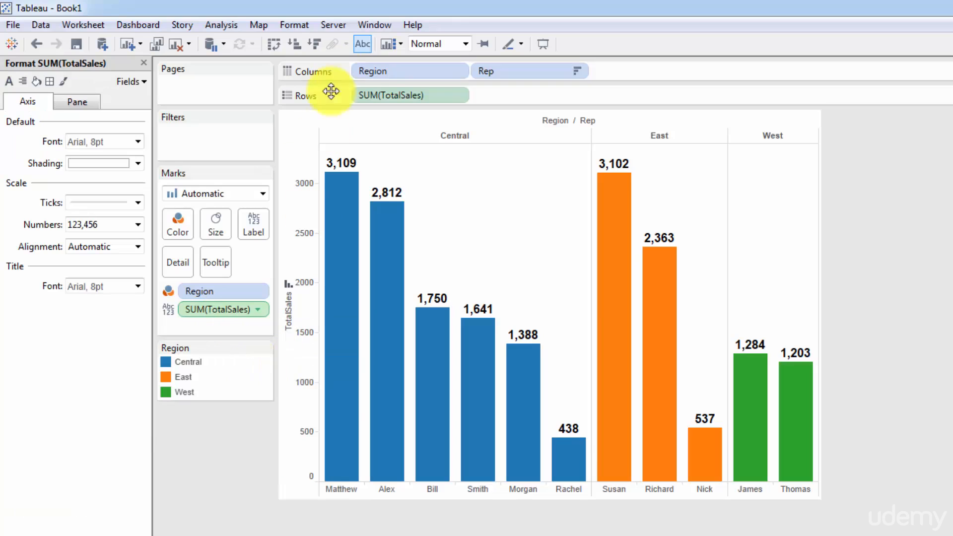
left_click(298, 25)
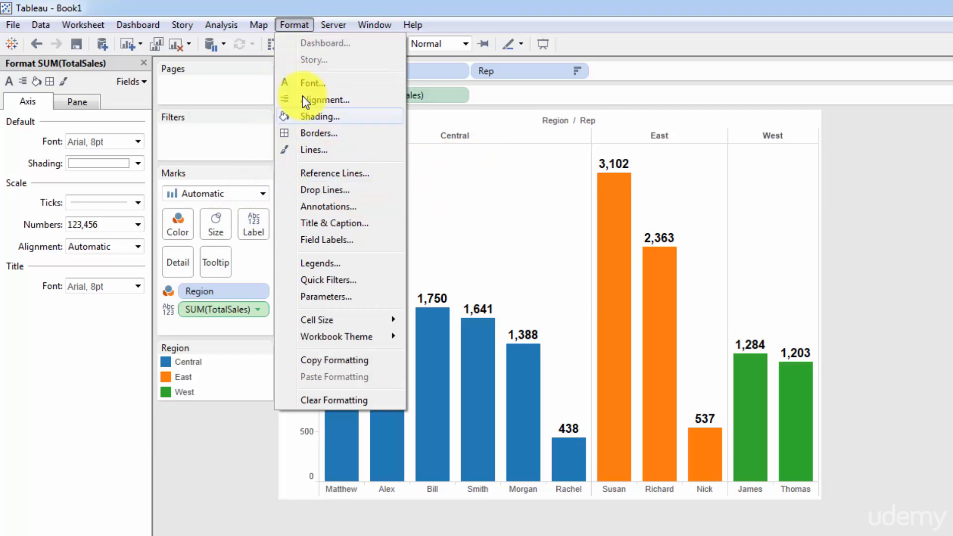
left_click(463, 180)
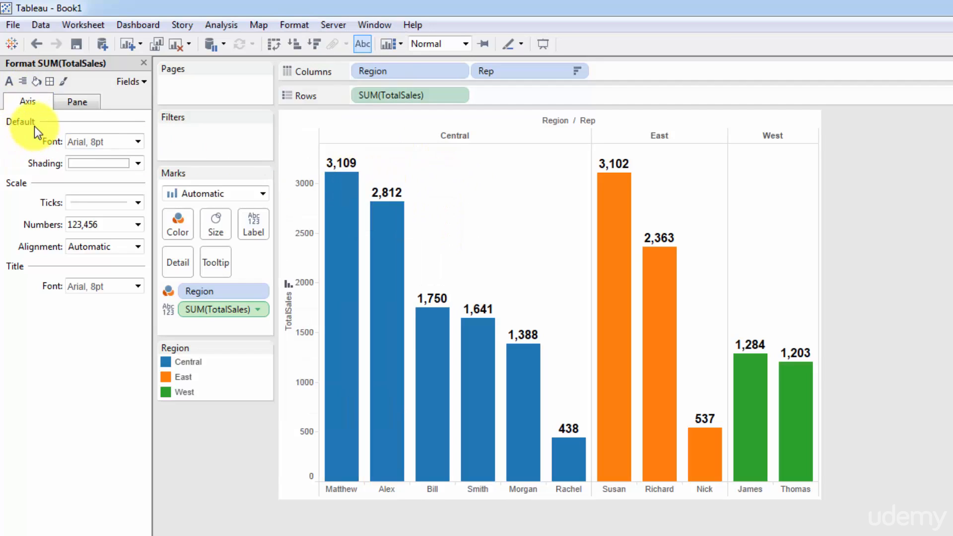
left_click(133, 142)
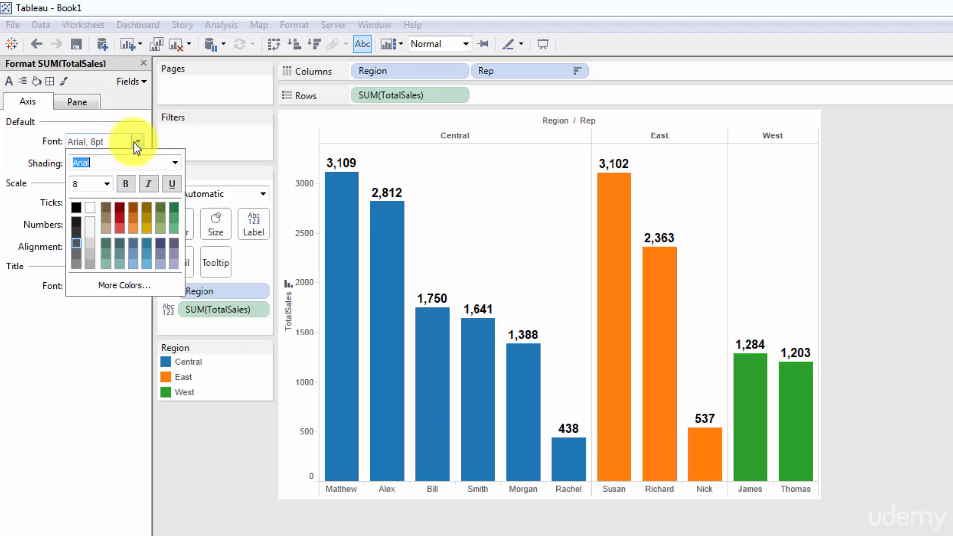
left_click(133, 142)
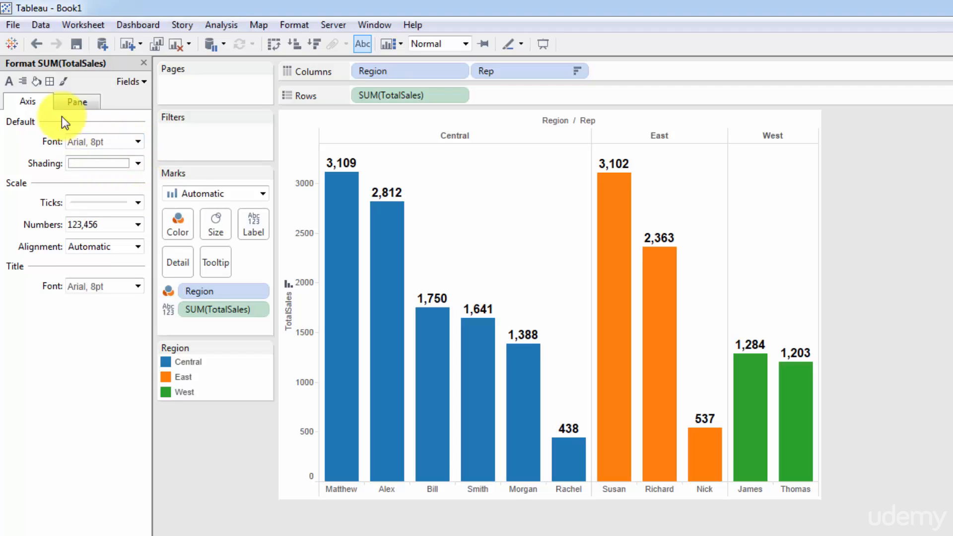
left_click(144, 62)
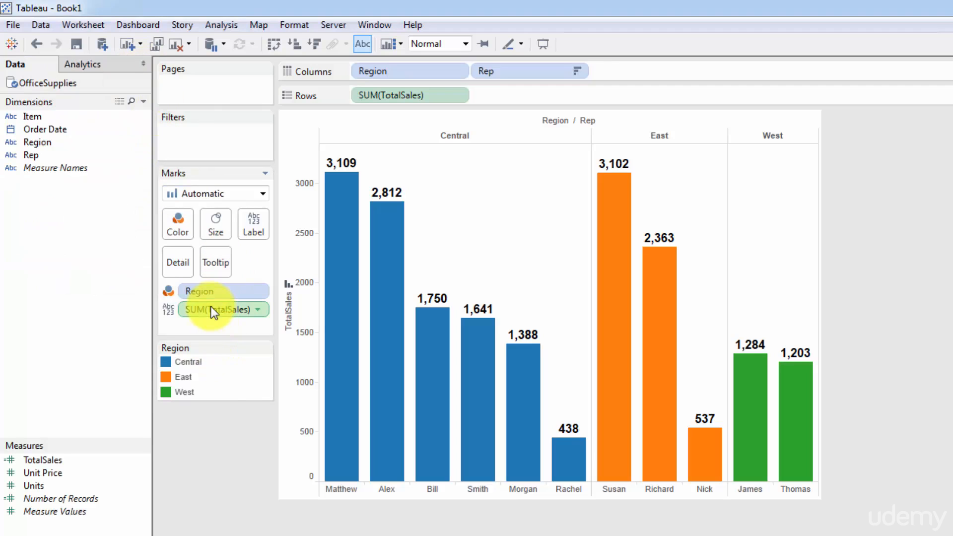
Open the pane-level format settings of the SUM(TotalSales) field that labels the bars.
right_click(215, 315)
left_click(267, 361)
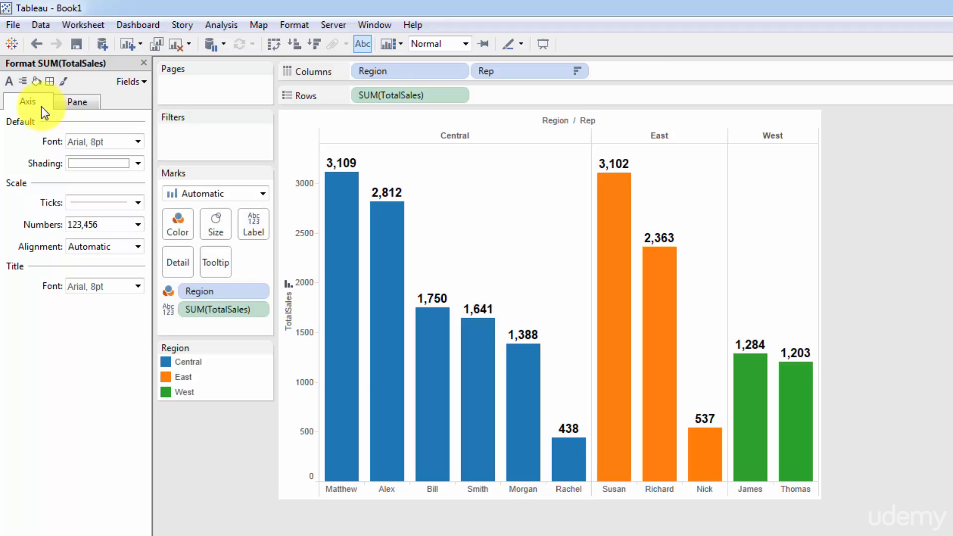
left_click(87, 100)
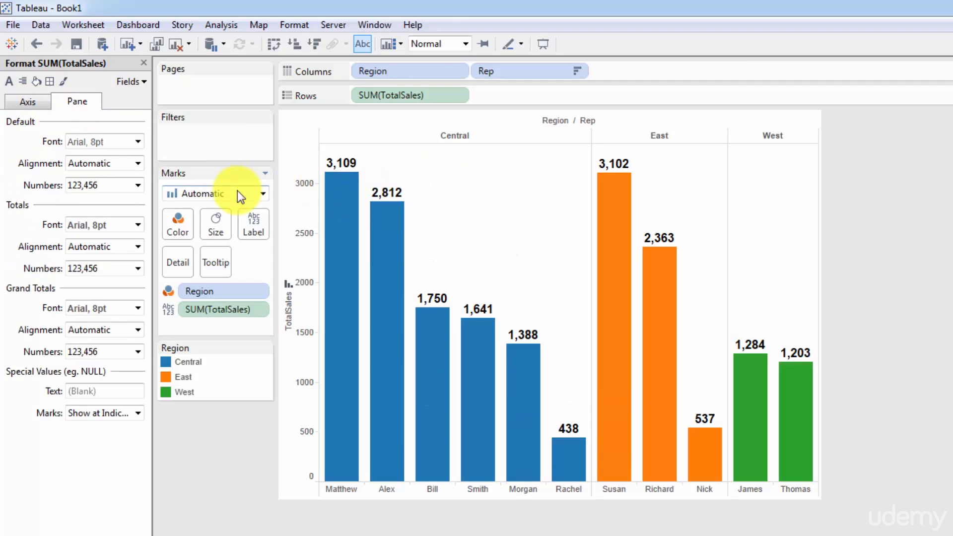
Try both vertical text directions in the pane's default alignment, and return the direction to Automatic.
left_click(137, 185)
left_click(137, 184)
left_click(138, 163)
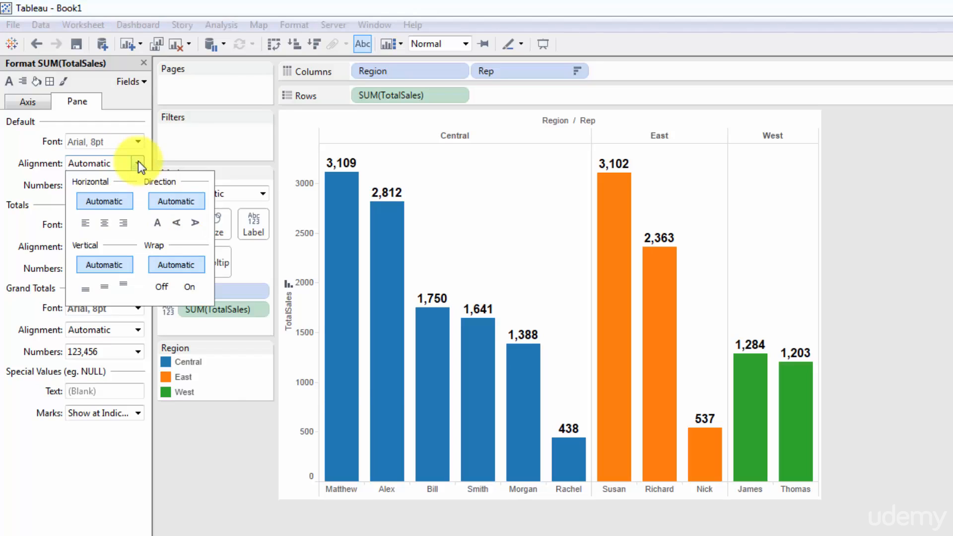
left_click(177, 222)
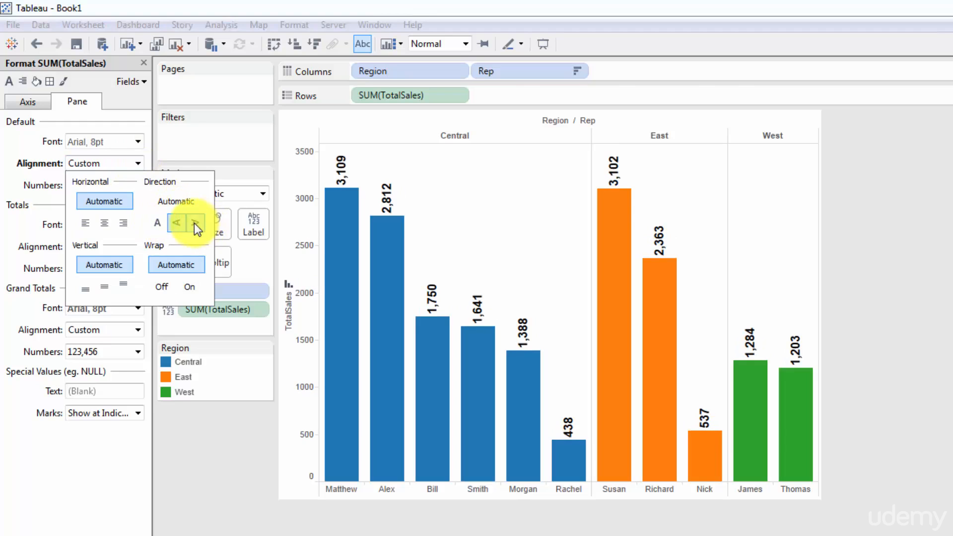
left_click(194, 222)
left_click(178, 204)
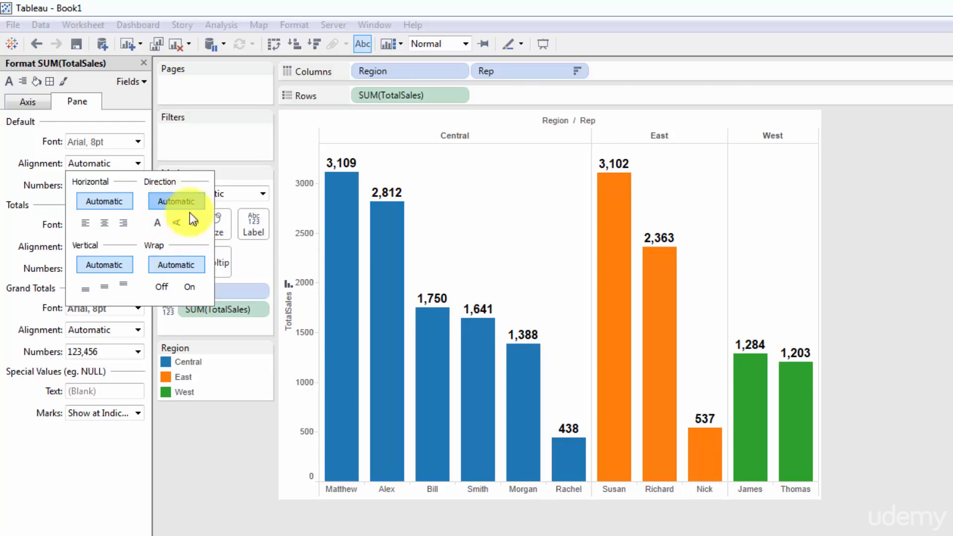
Try a vertical text direction in the mark label alignment options, restore Automatic, and close the label options.
left_click(246, 223)
left_click(246, 222)
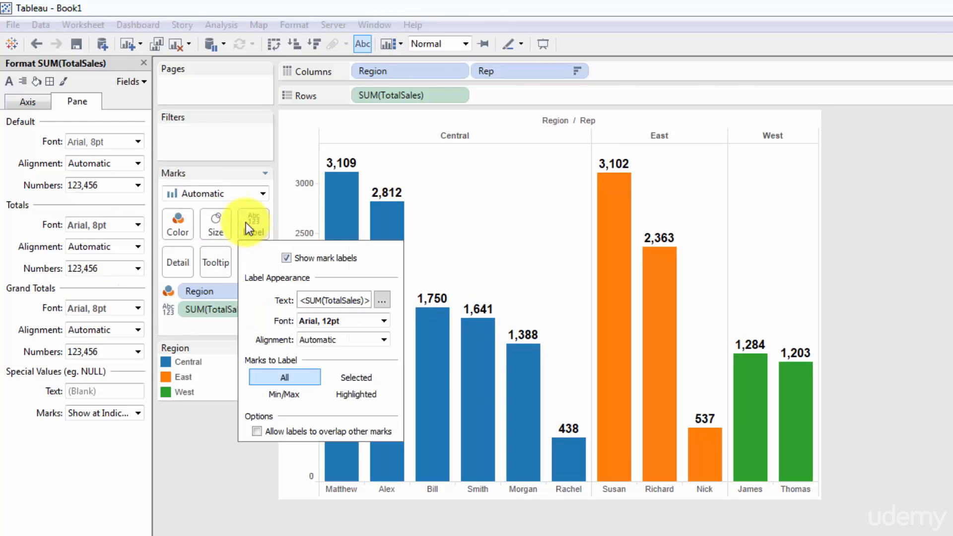
left_click(382, 339)
left_click(405, 398)
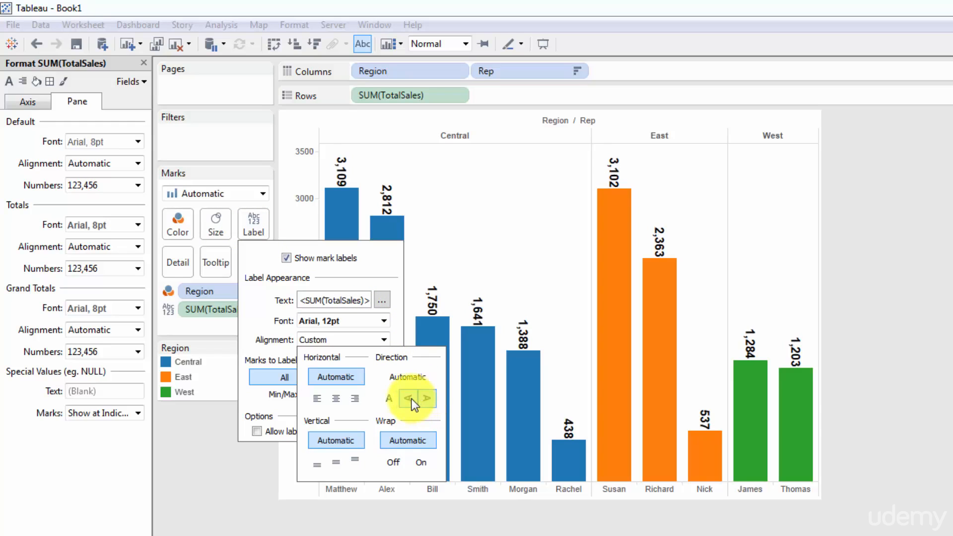
left_click(389, 398)
left_click(407, 377)
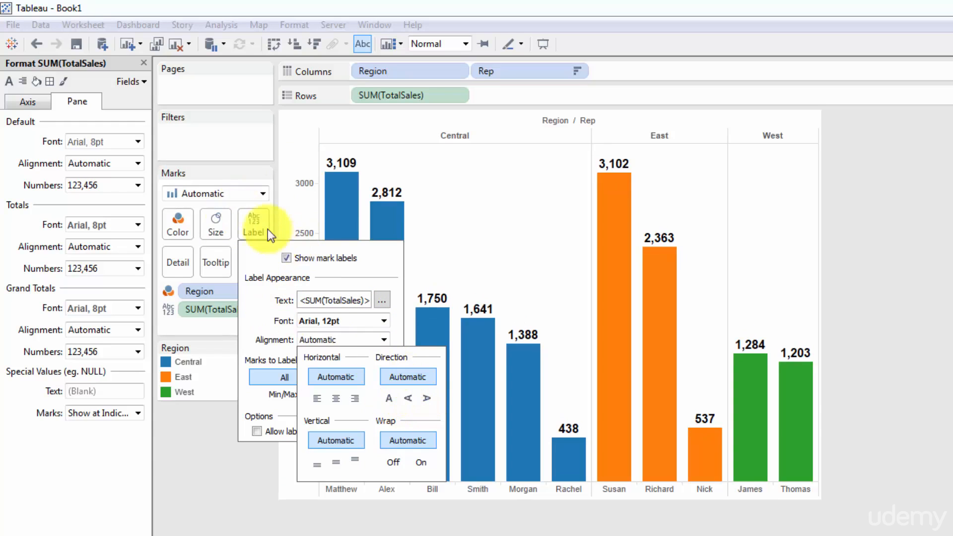
left_click(247, 223)
left_click(251, 231)
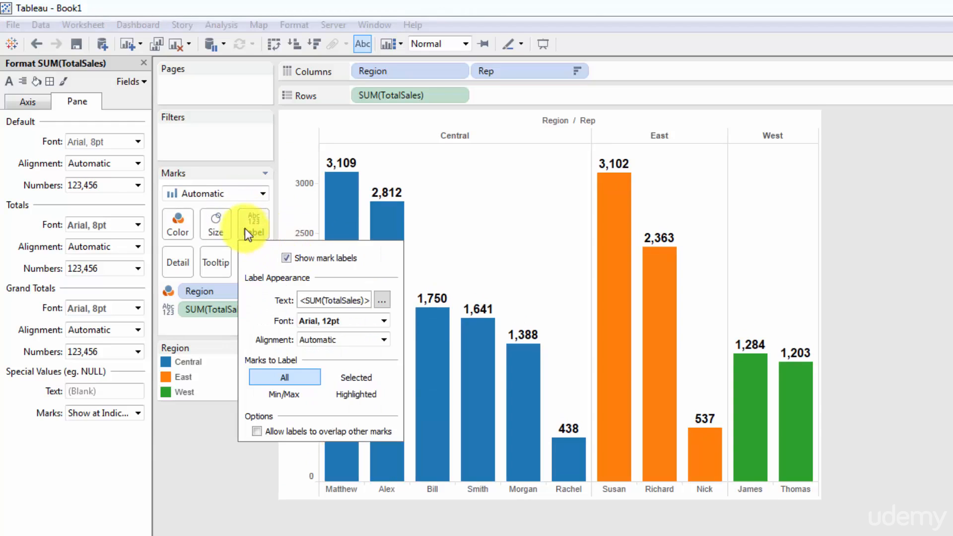
left_click(244, 224)
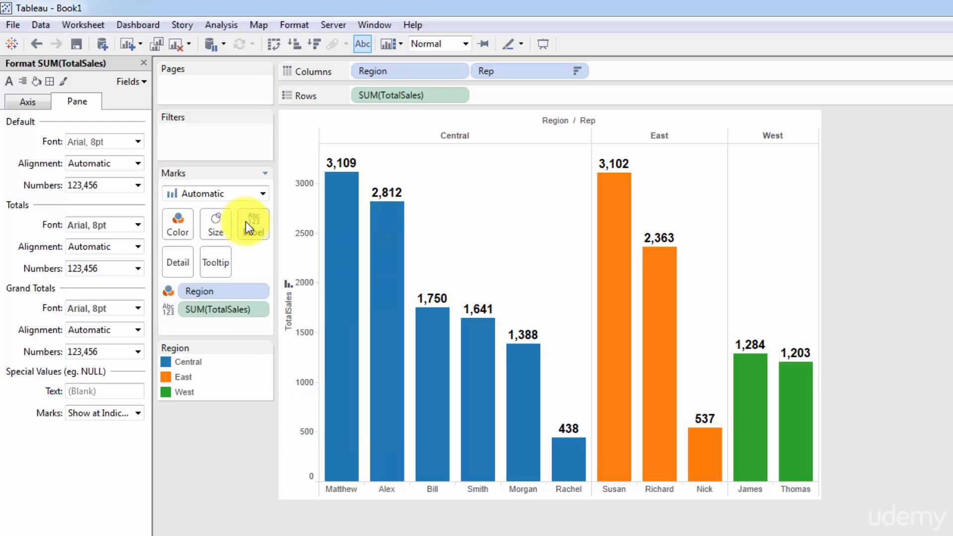
Set the pane's default number format for SUM(TotalSales) to Currency (Custom) with 0 decimal places.
left_click(120, 188)
left_click(117, 185)
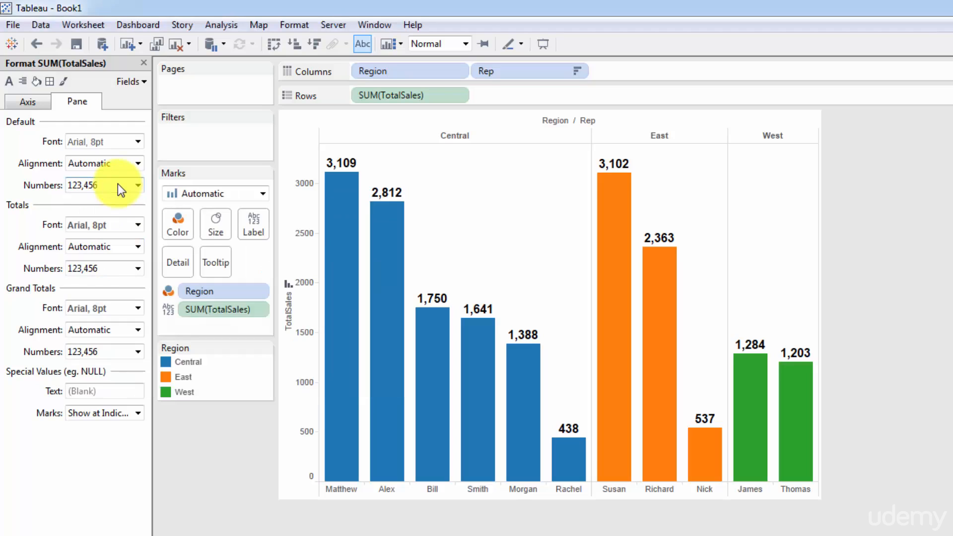
left_click(123, 185)
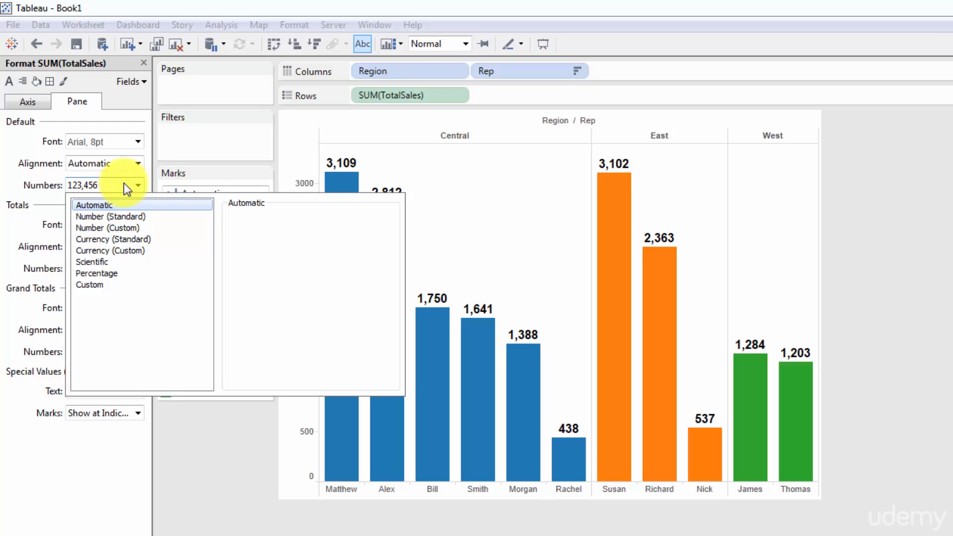
left_click(140, 250)
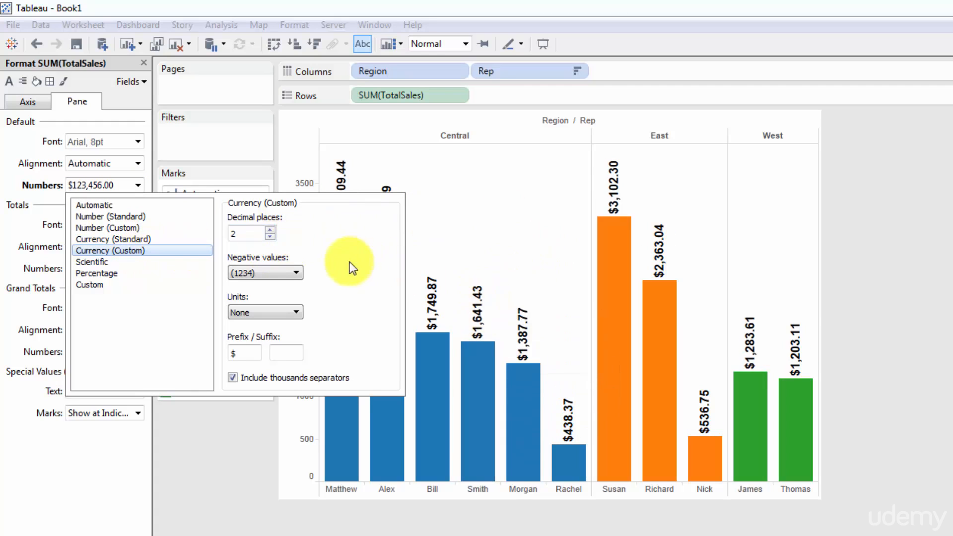
left_click(270, 238)
left_click(269, 237)
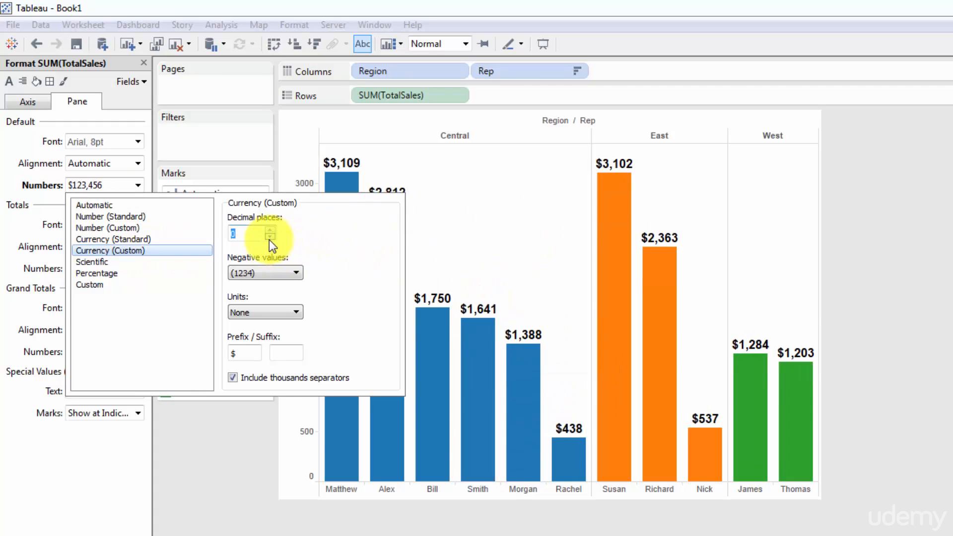
left_click(507, 206)
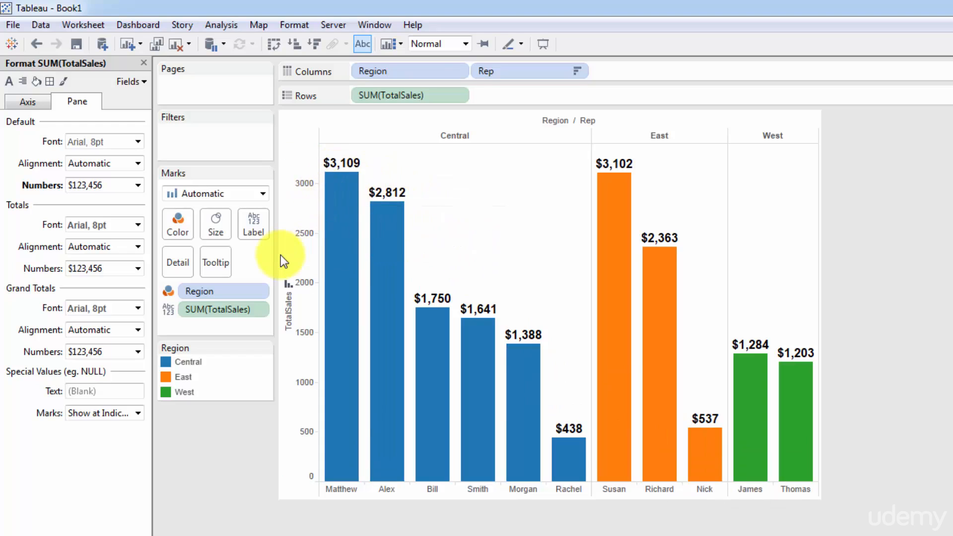
Set the currency label units to Thousands (K) with 1 decimal place.
left_click(139, 183)
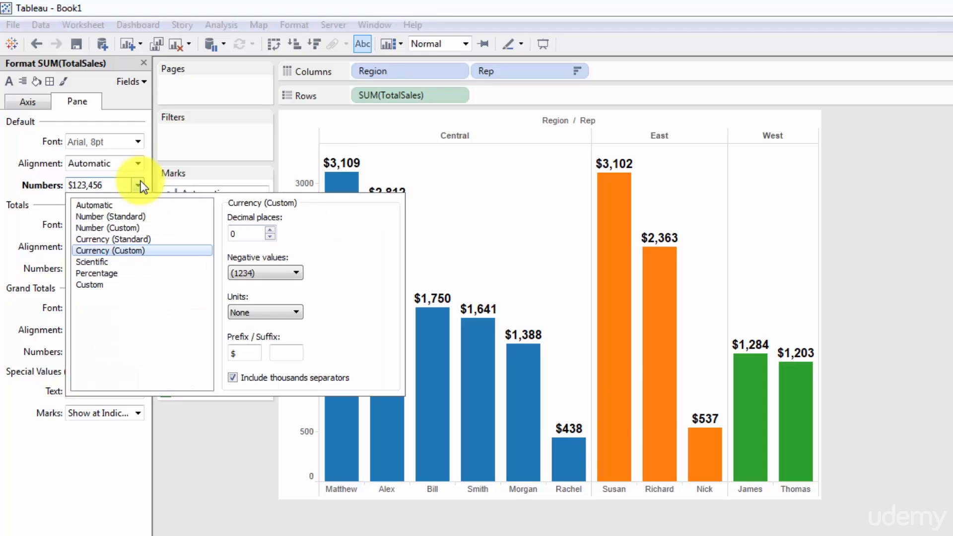
left_click(290, 311)
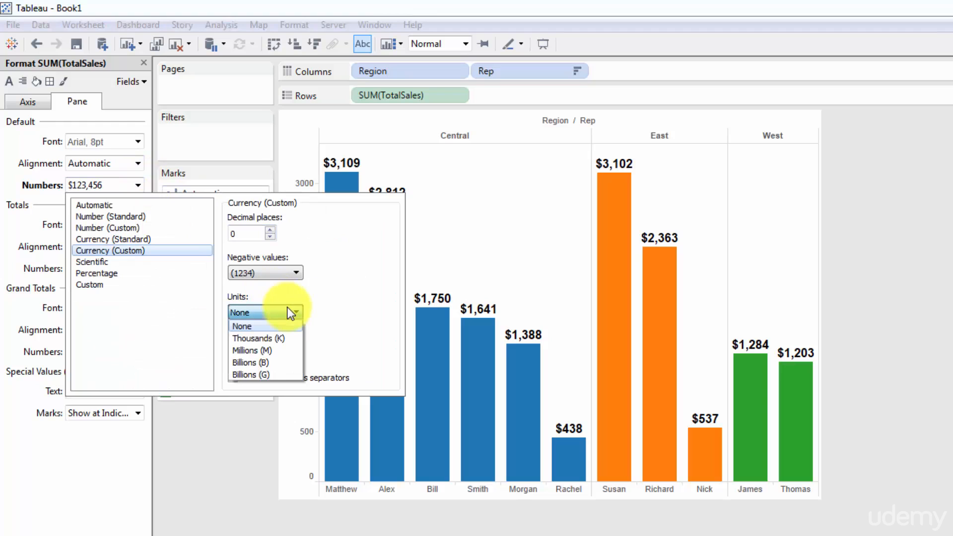
left_click(273, 339)
left_click(269, 229)
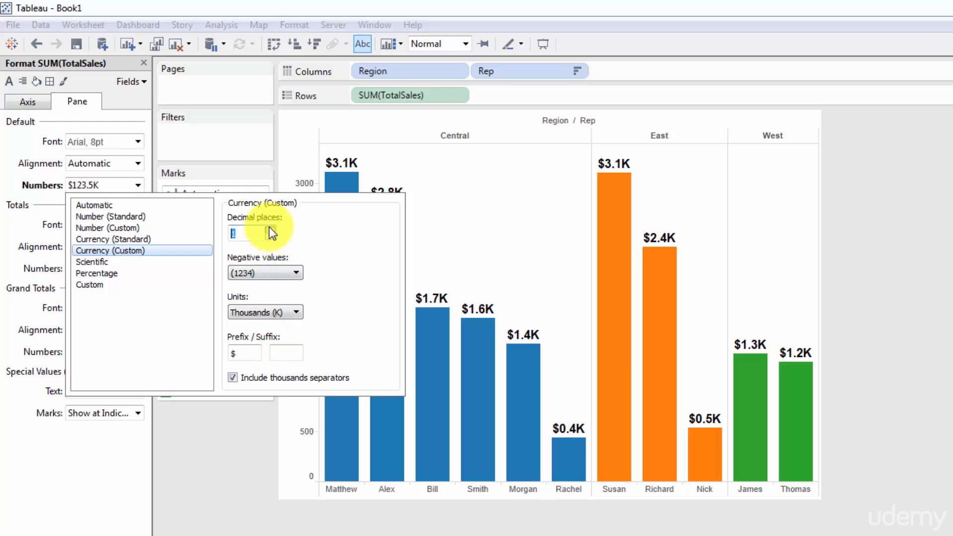
left_click(405, 171)
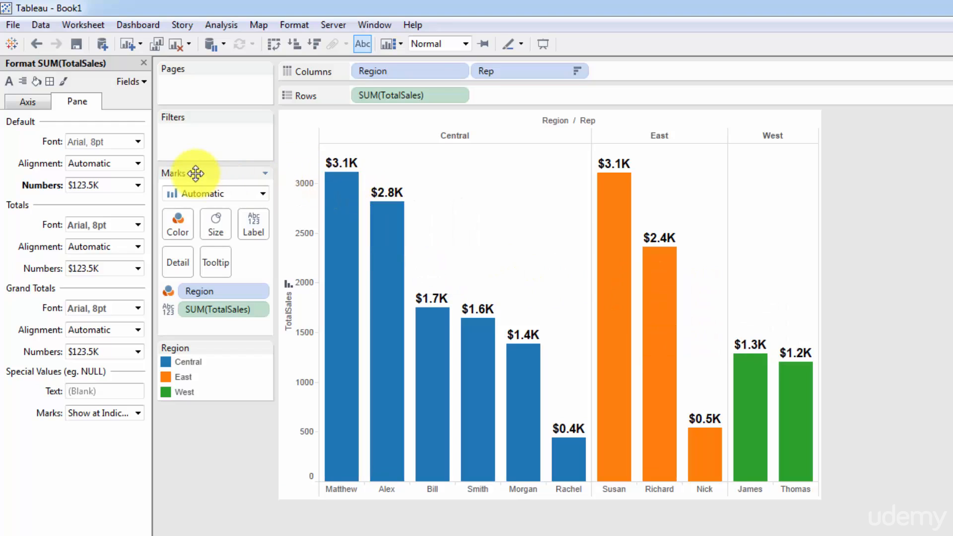
Try font sizes 16, 26, 12 and 10 for the pane's default font, and return the size to 8.
left_click(133, 142)
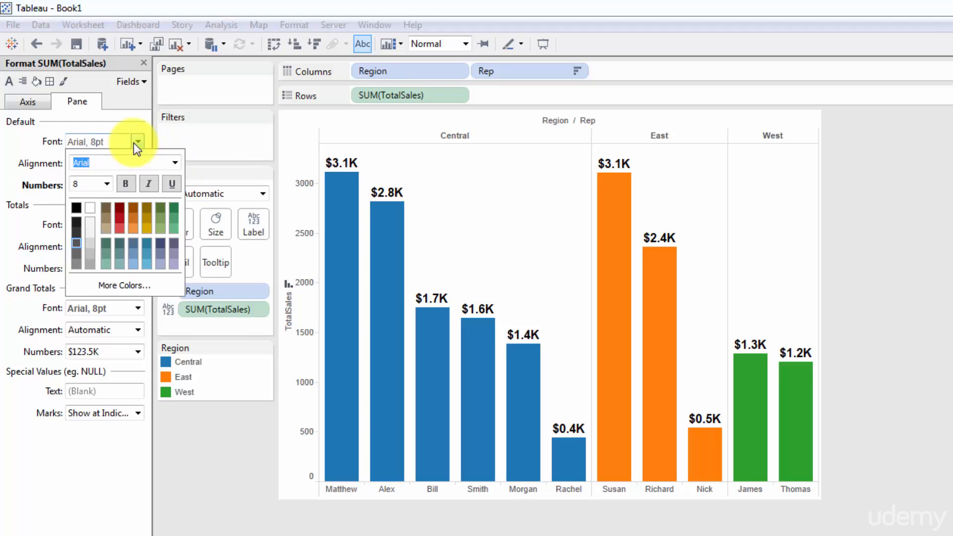
left_click(107, 184)
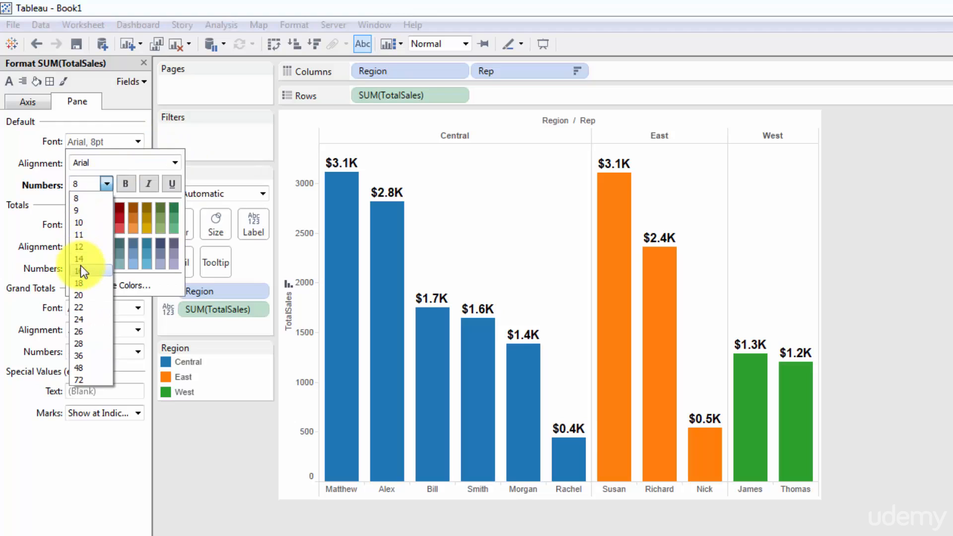
left_click(80, 272)
left_click(107, 183)
left_click(85, 330)
left_click(106, 183)
left_click(79, 247)
left_click(106, 183)
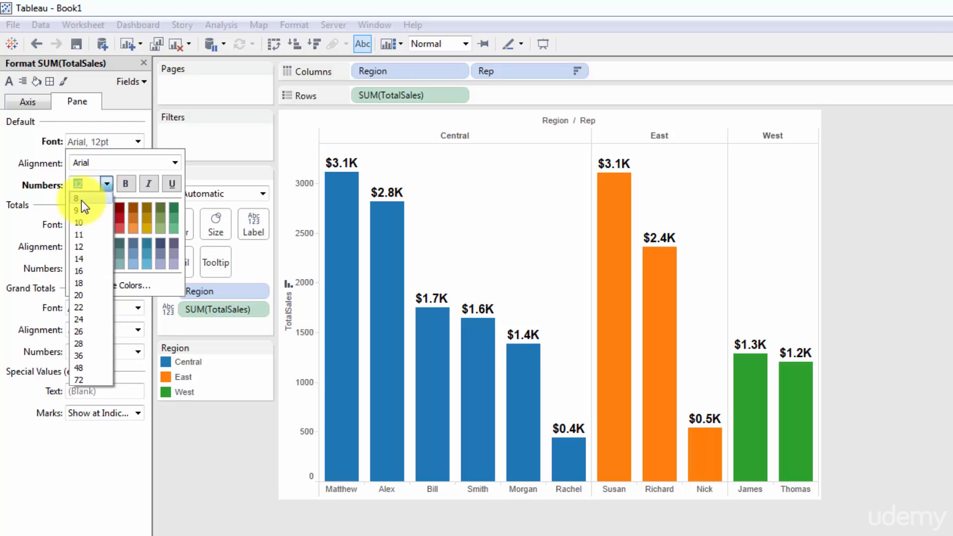
left_click(78, 223)
left_click(136, 141)
left_click(135, 141)
left_click(107, 183)
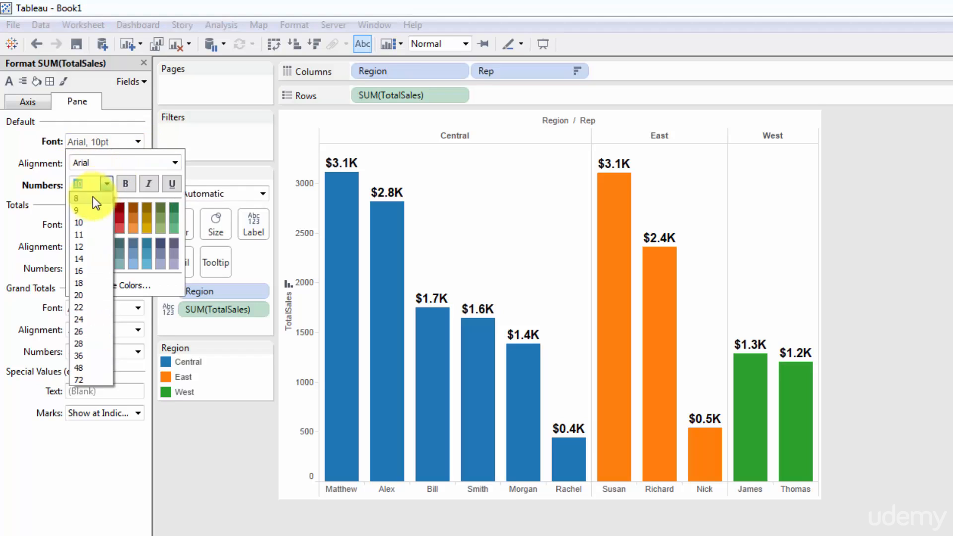
left_click(94, 198)
left_click(130, 141)
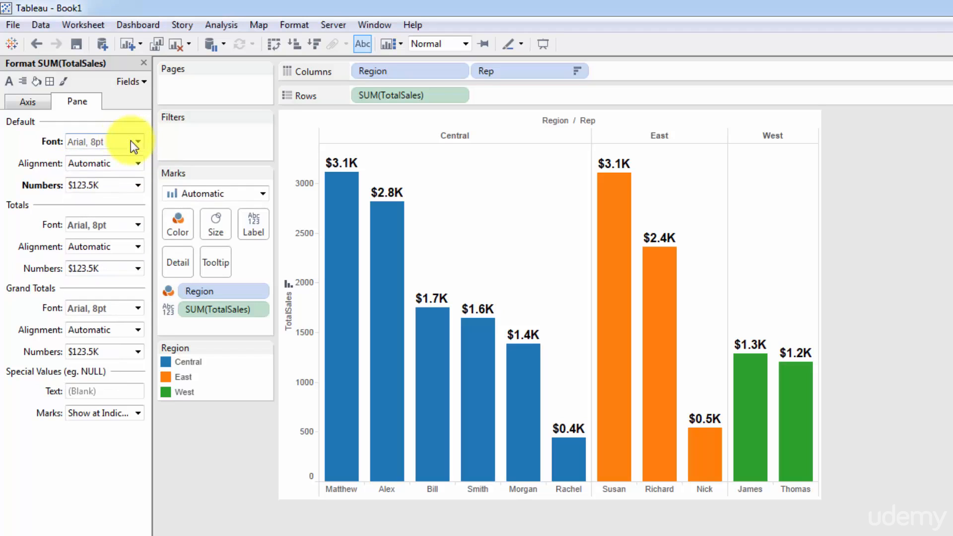
Compare the font in the mark label options with the pane's default font setting.
left_click(253, 222)
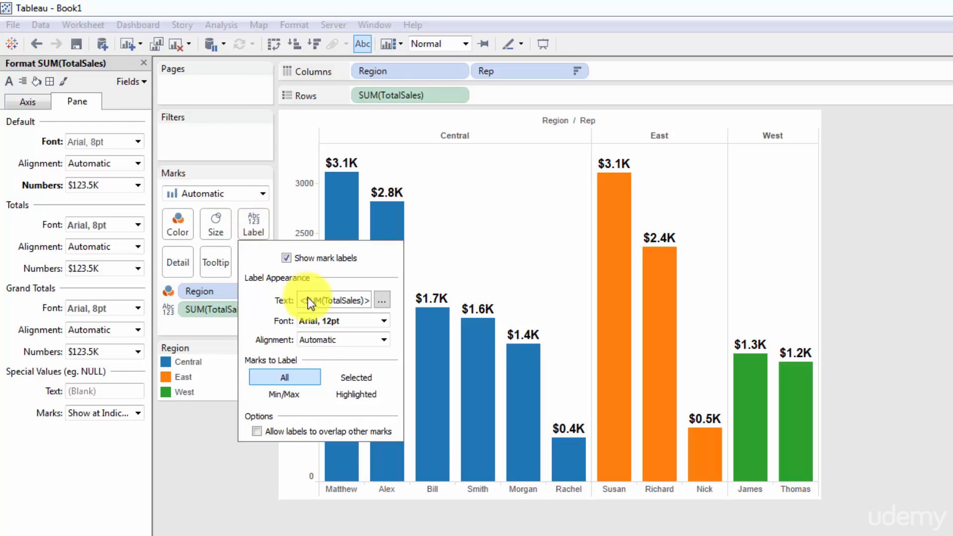
left_click(254, 220)
left_click(124, 138)
left_click(130, 137)
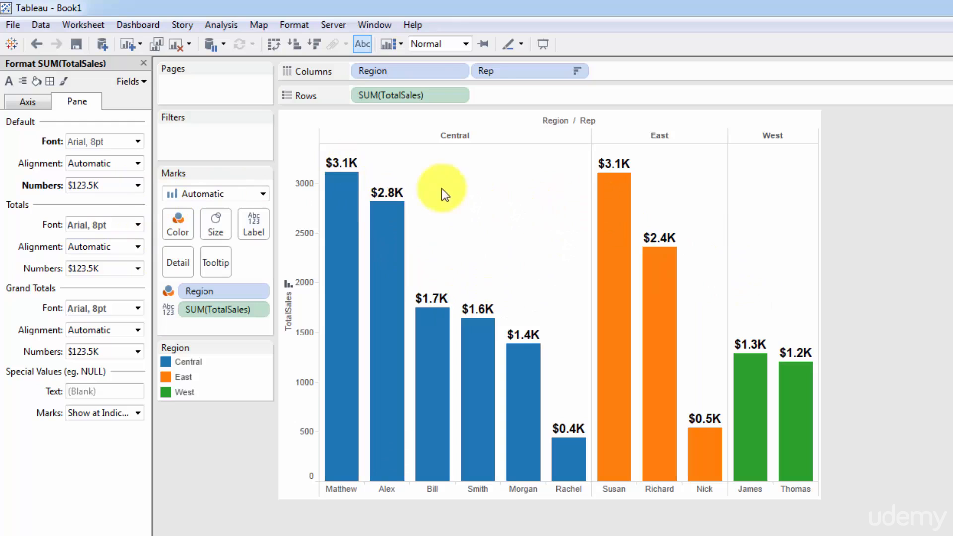
Set the default font size of the TotalSales axis to 12.
left_click(143, 63)
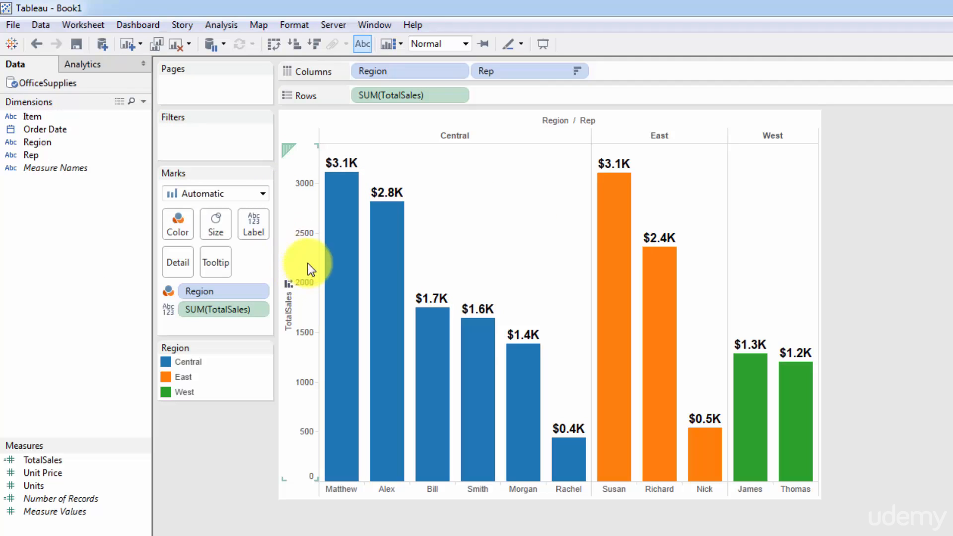
right_click(296, 219)
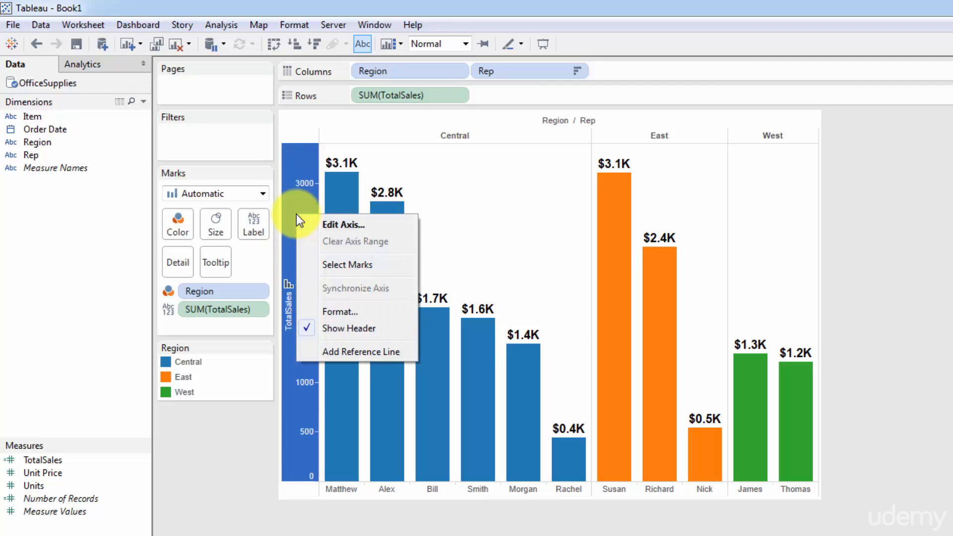
left_click(343, 311)
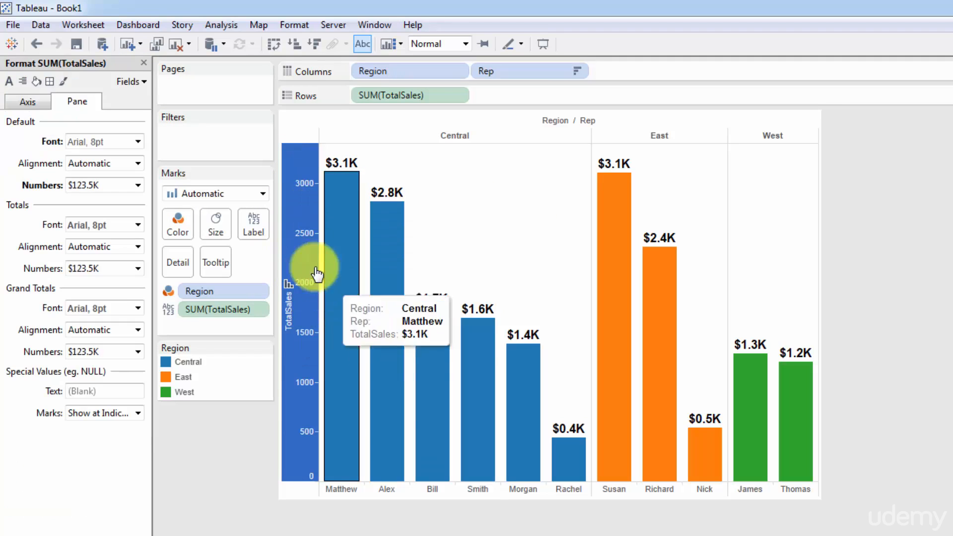
left_click(31, 102)
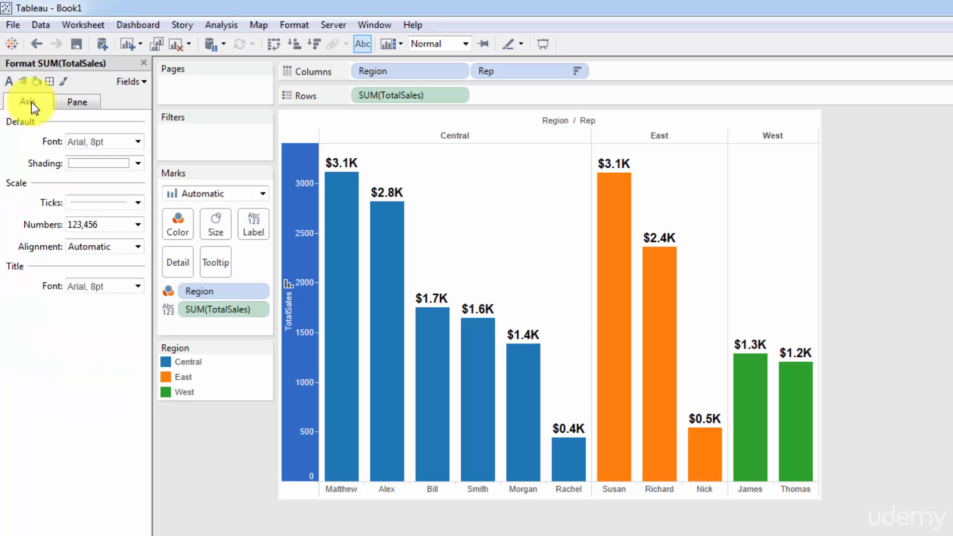
left_click(137, 142)
left_click(106, 184)
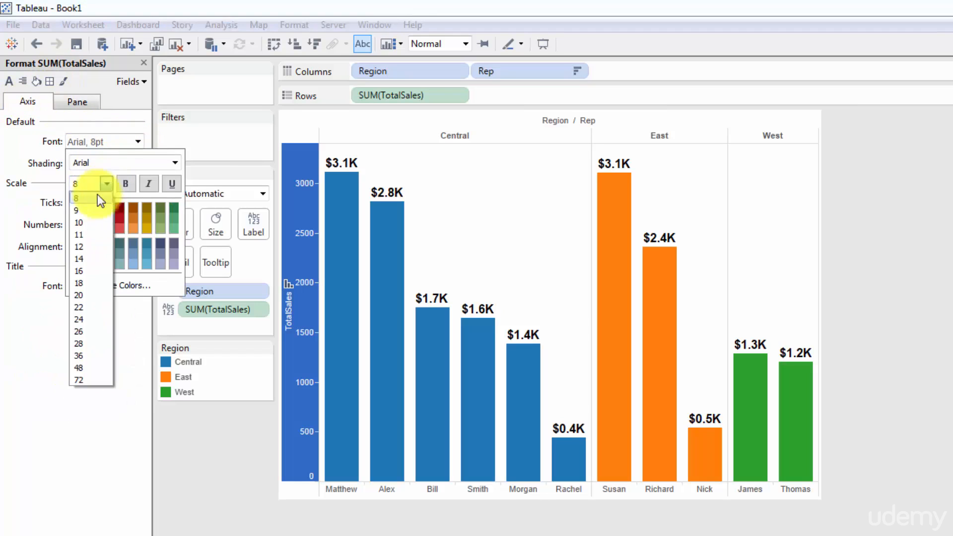
left_click(85, 247)
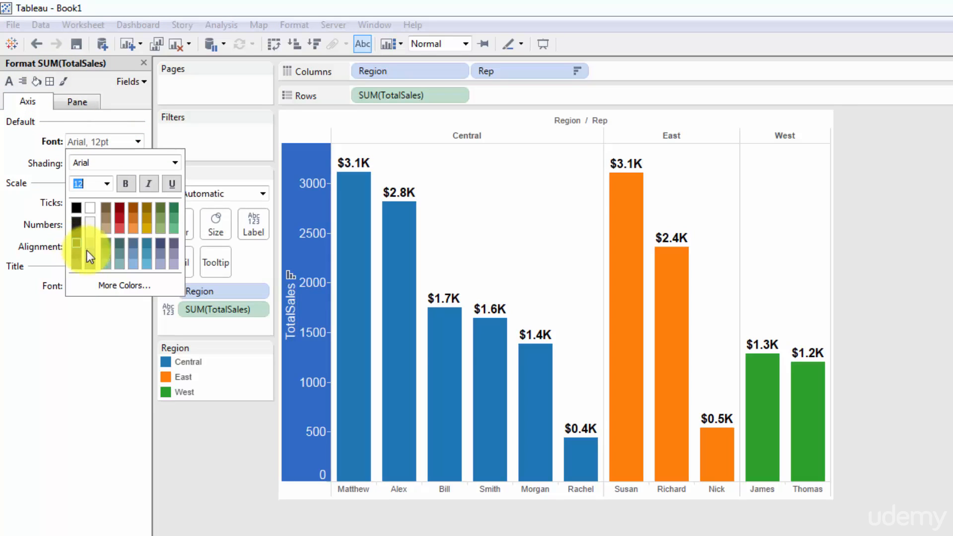
left_click(420, 185)
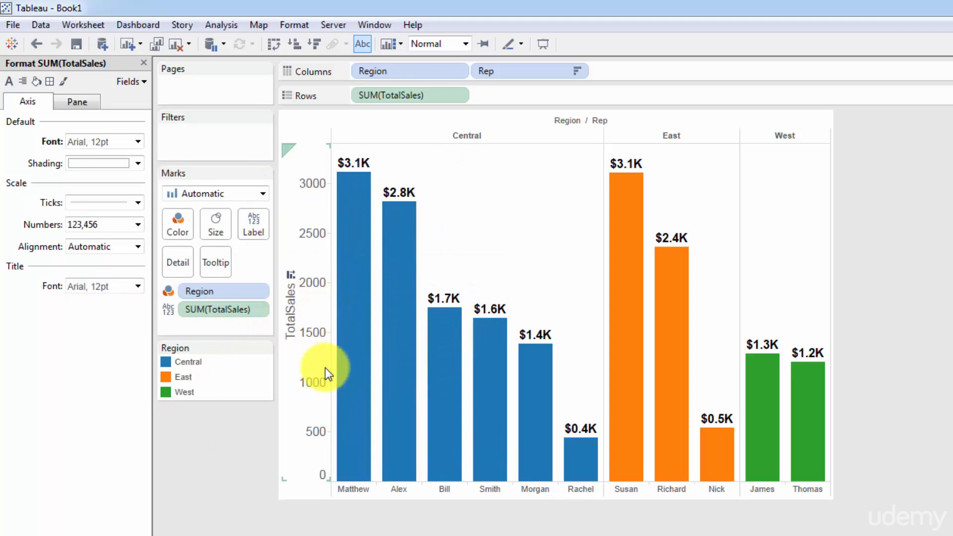
Set the Rep header font size to 12 and widen the chart so the rep names fit.
left_click(354, 491)
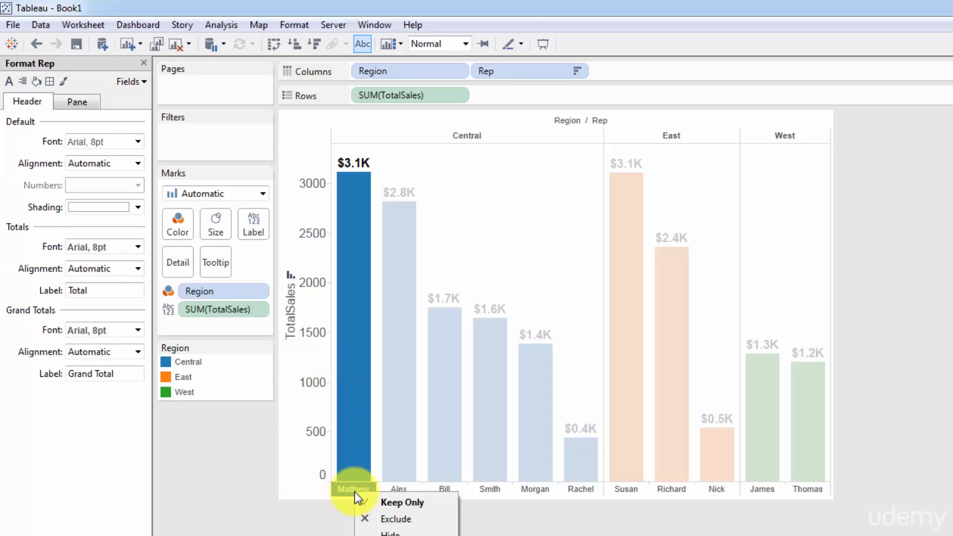
left_click(130, 144)
left_click(106, 183)
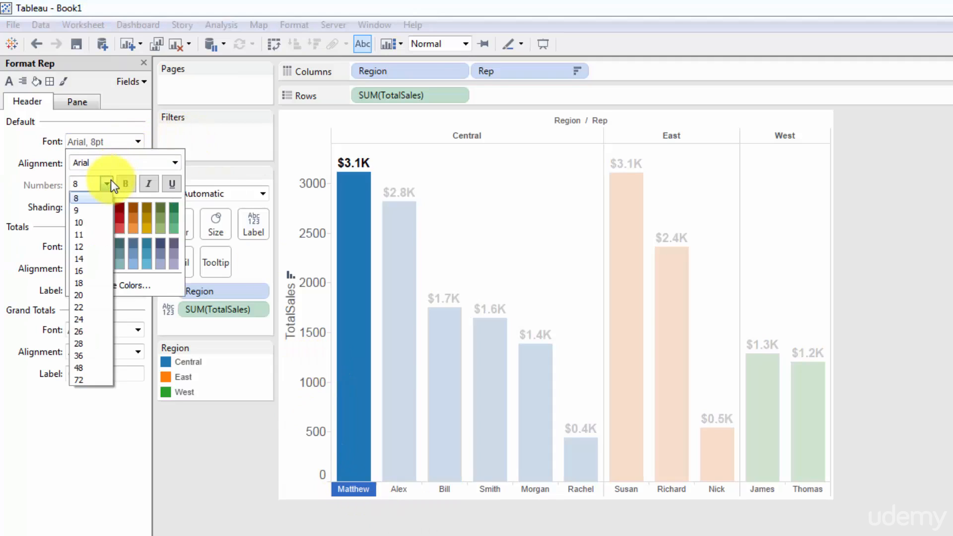
left_click(84, 242)
left_click(514, 197)
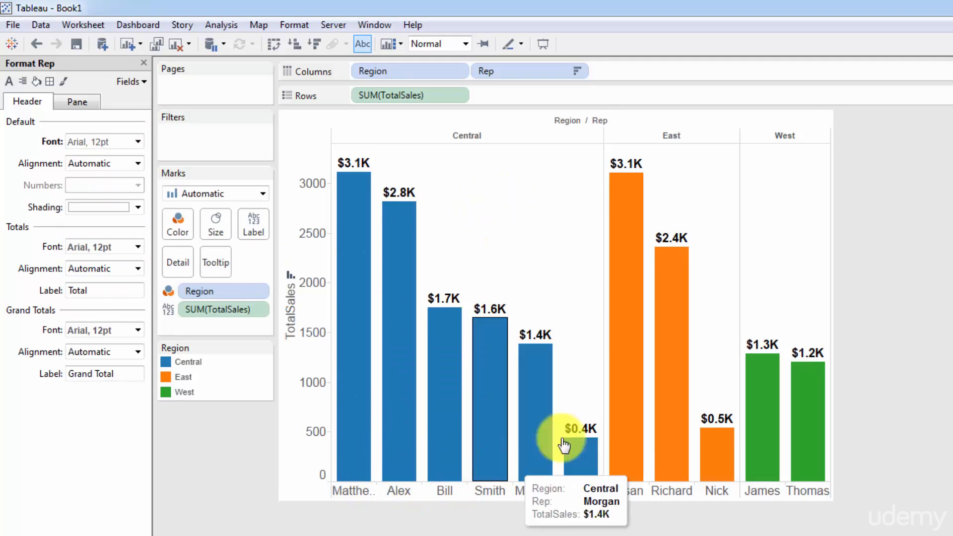
left_click_drag(830, 390, 854, 387)
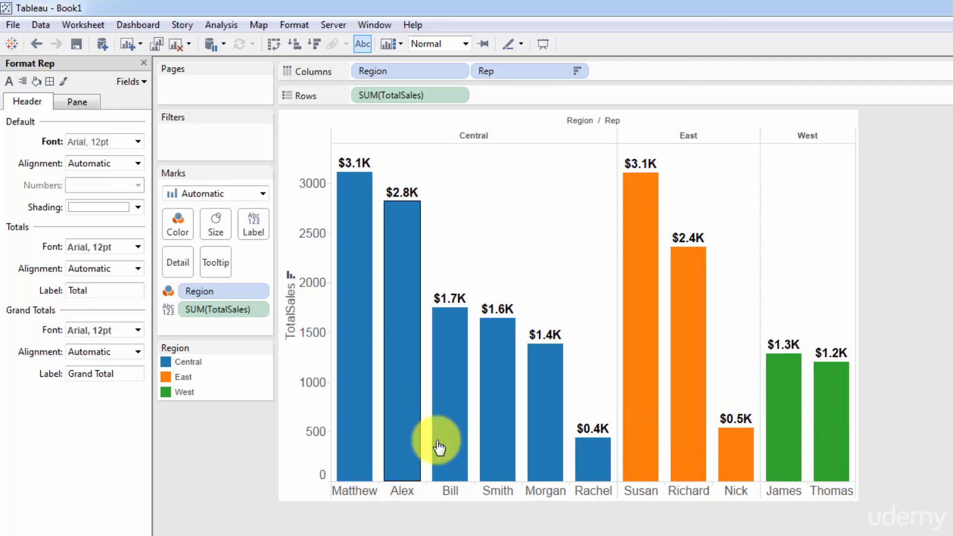
Set the Region header font size to 12 and hide the field labels for columns.
right_click(475, 130)
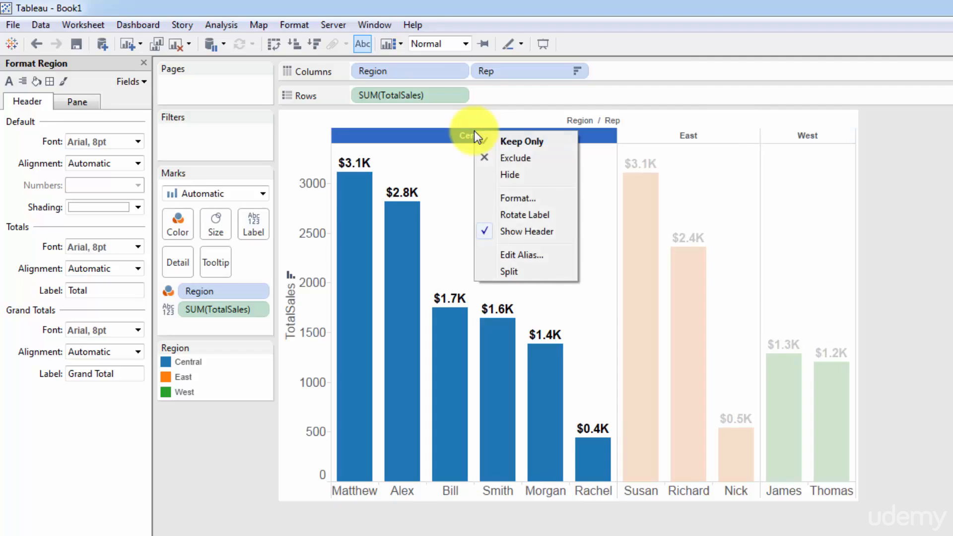
left_click(519, 196)
left_click(137, 141)
left_click(107, 184)
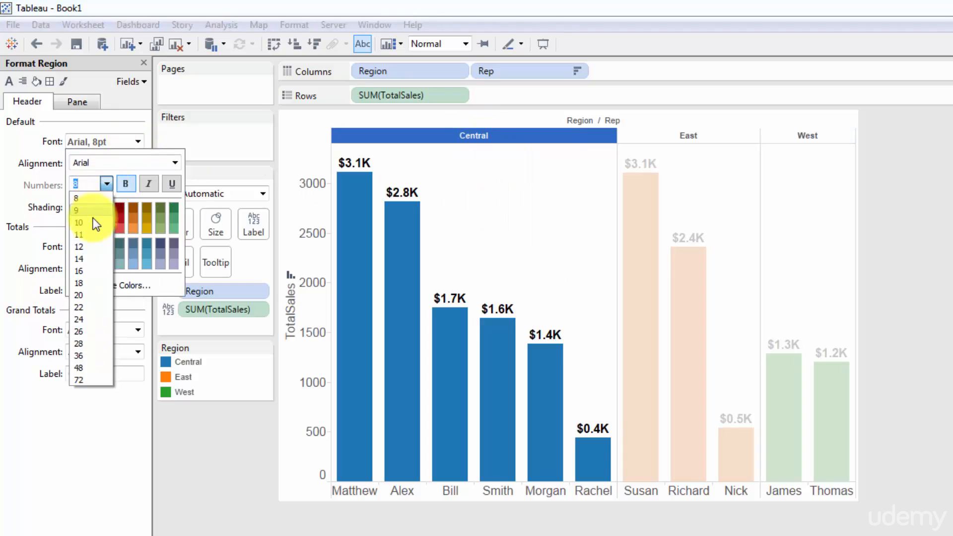
left_click(93, 246)
left_click(569, 208)
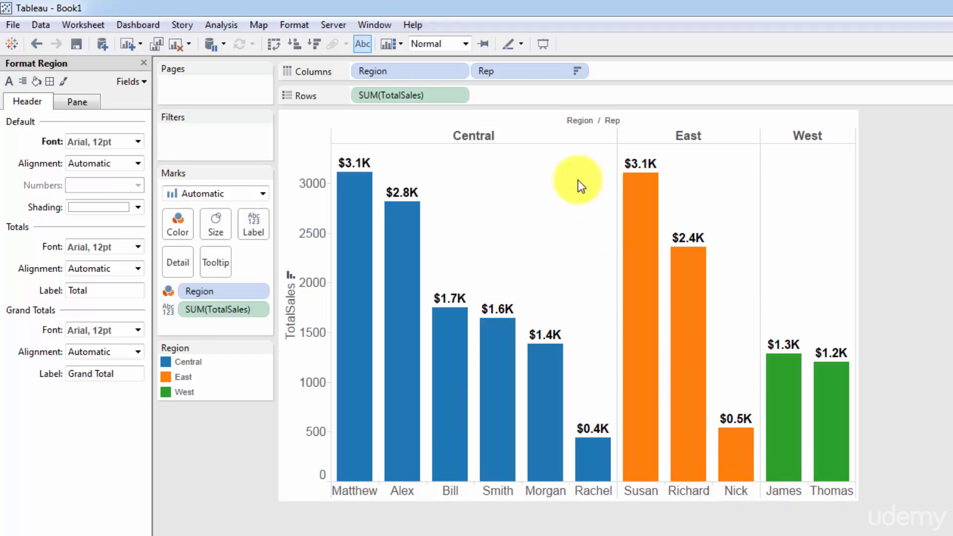
right_click(609, 120)
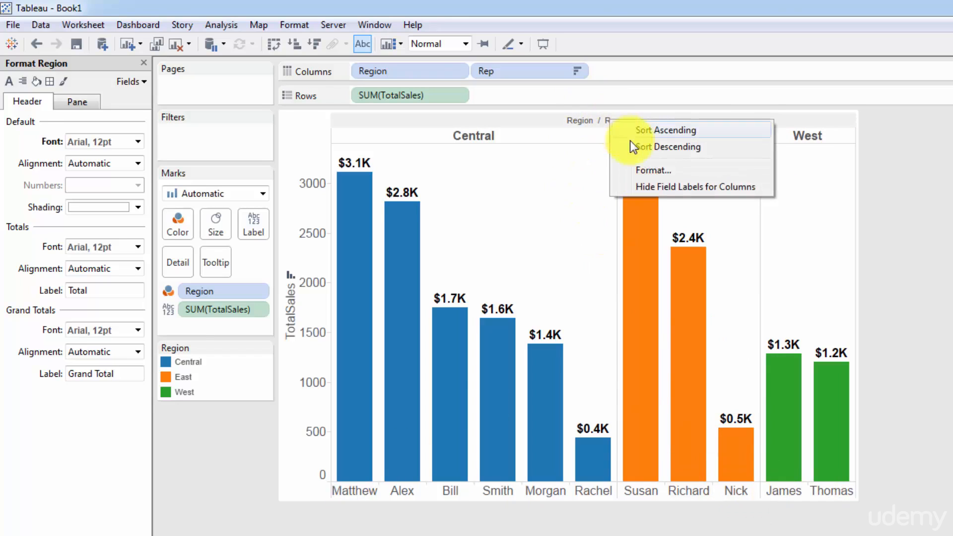
left_click(692, 186)
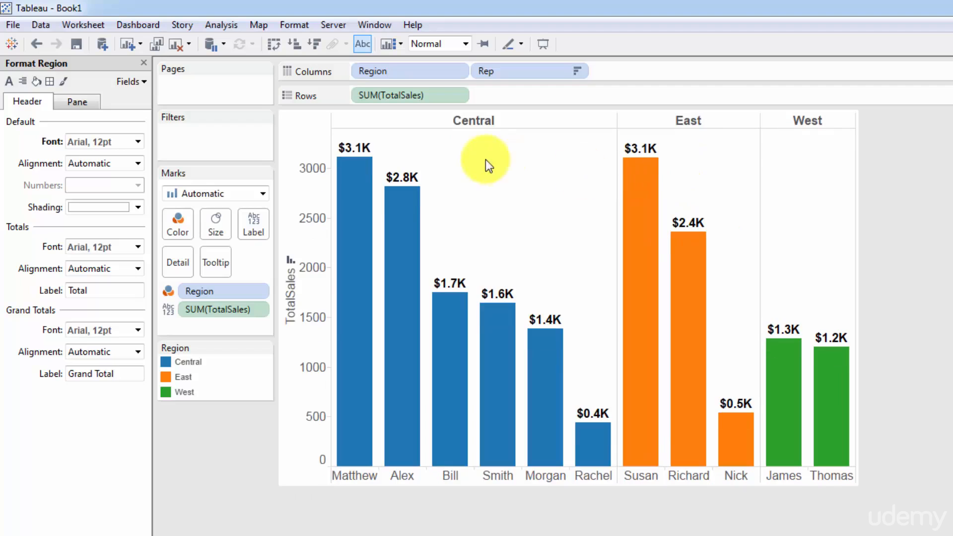
Change the title of the TotalSales axis to "Total Sales".
left_click(297, 295)
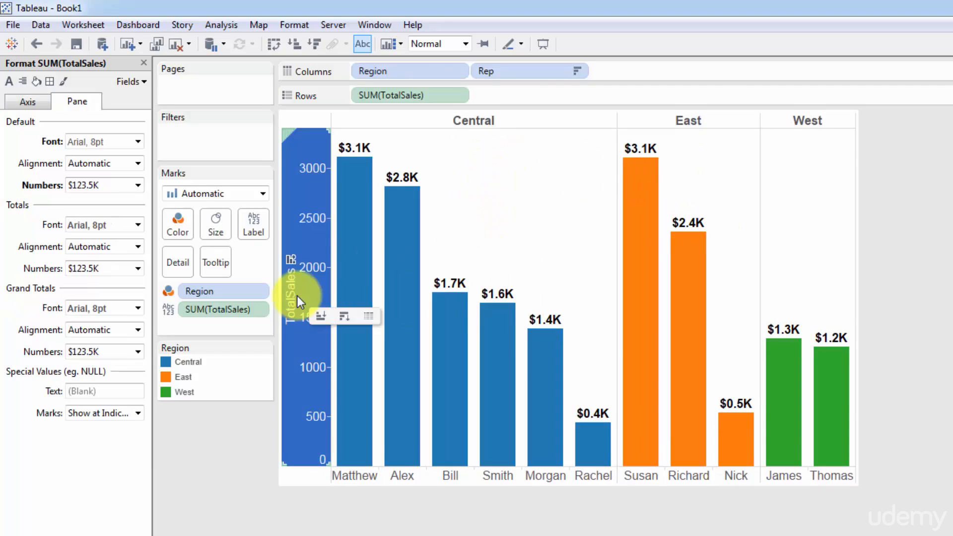
right_click(289, 296)
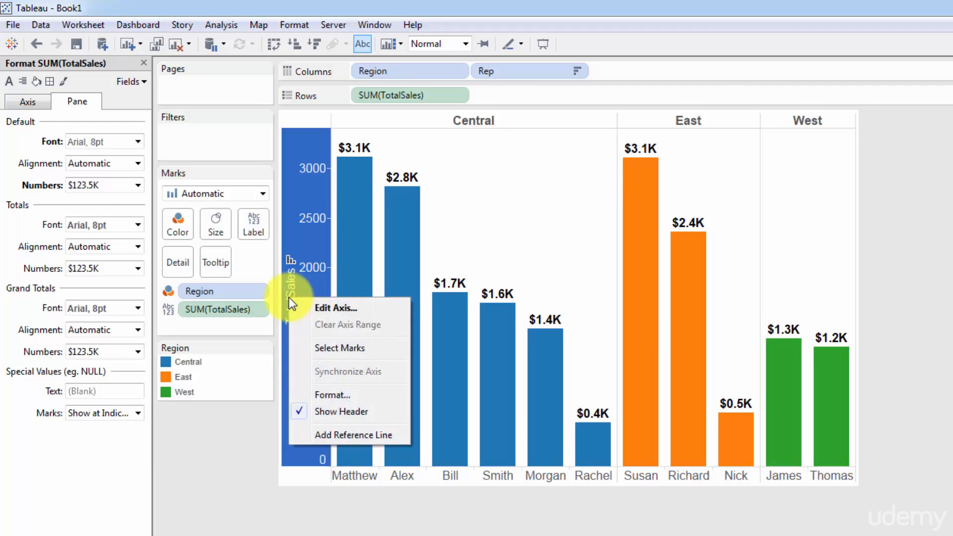
left_click(331, 307)
left_click_drag(789, 251, 658, 139)
left_click(567, 379)
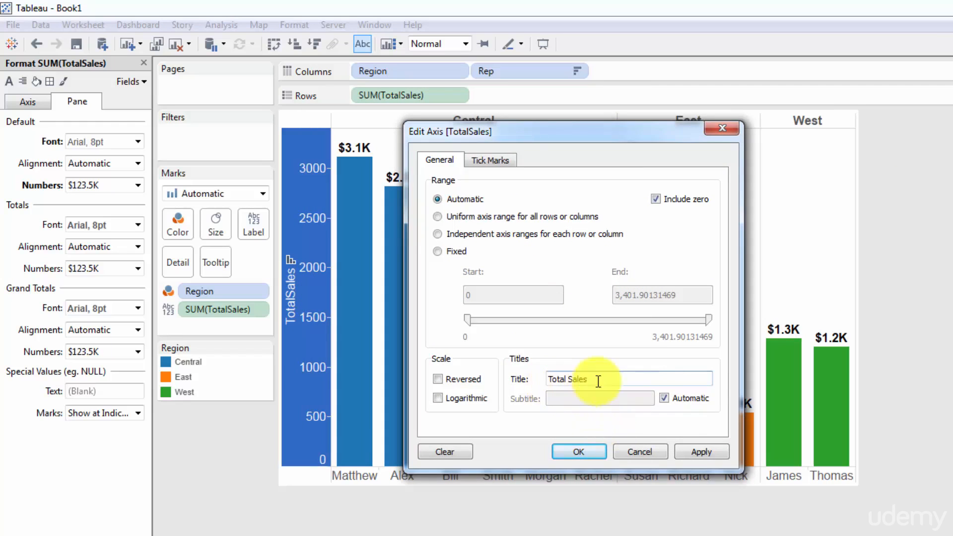
left_click(699, 452)
left_click(579, 451)
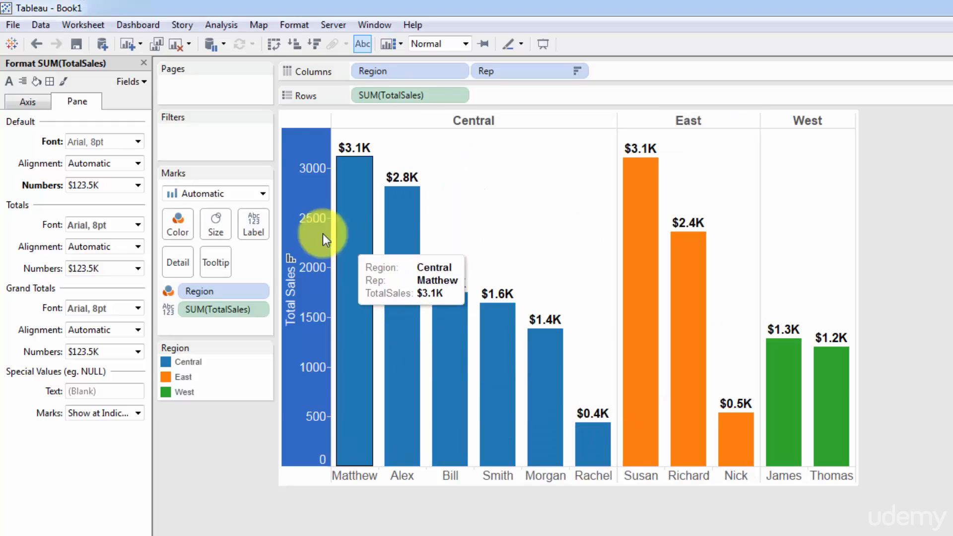
right_click(309, 211)
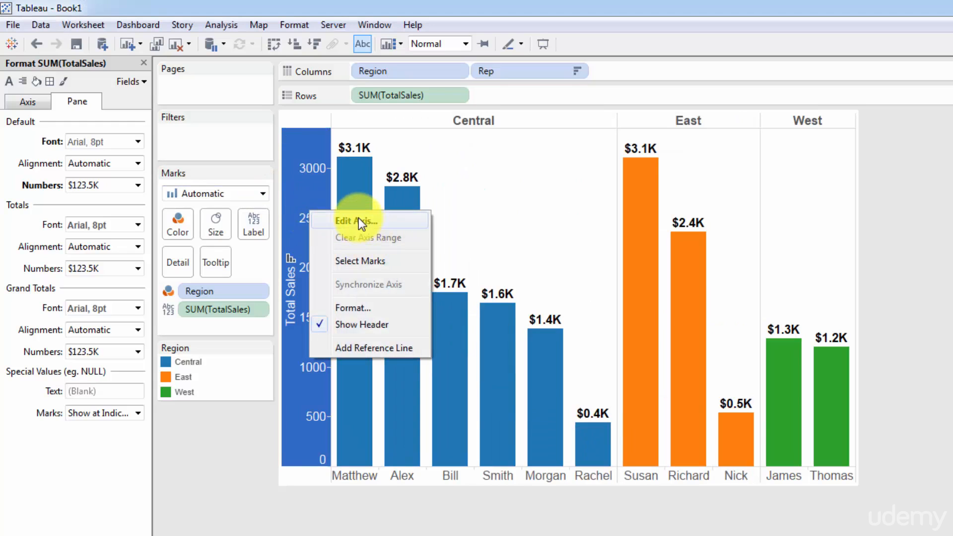
left_click(358, 218)
left_click(888, 239)
Format the Total Sales axis numbers as Currency (Custom) with 0 decimal places and Thousands (K) units.
right_click(310, 190)
left_click(340, 270)
left_click(38, 107)
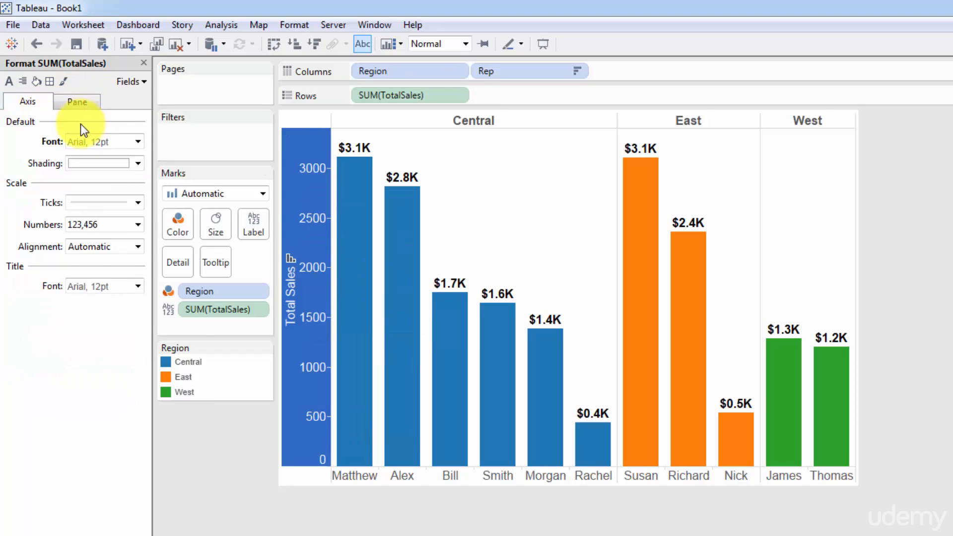
left_click(138, 225)
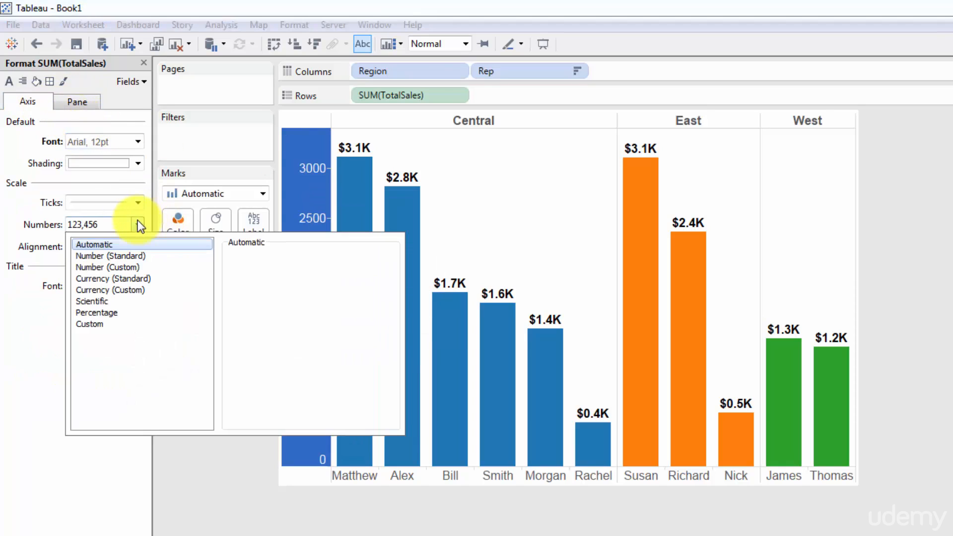
left_click(135, 289)
left_click(269, 275)
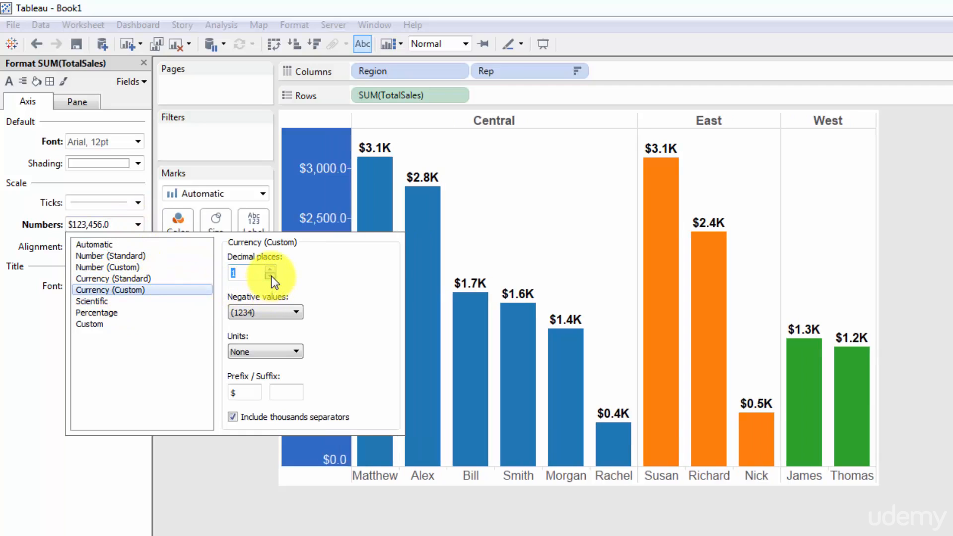
left_click(270, 276)
left_click(276, 351)
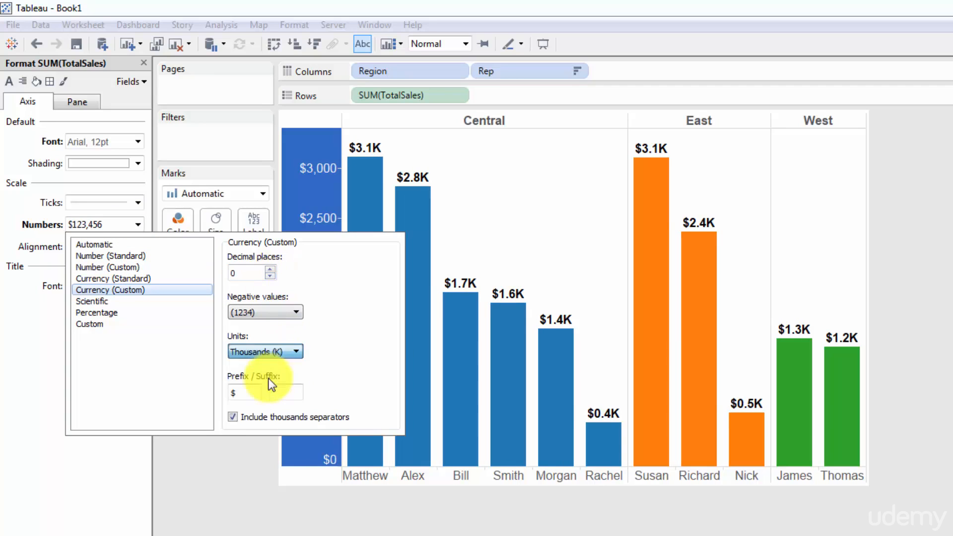
left_click(271, 377)
left_click(552, 230)
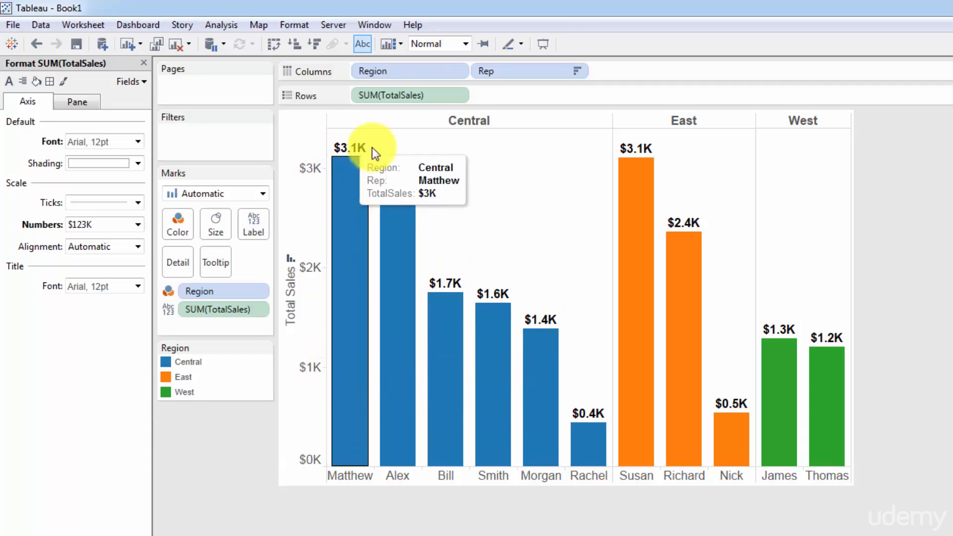
Set the currency format of the Total Sales axis numbers to 1 decimal place.
left_click(138, 224)
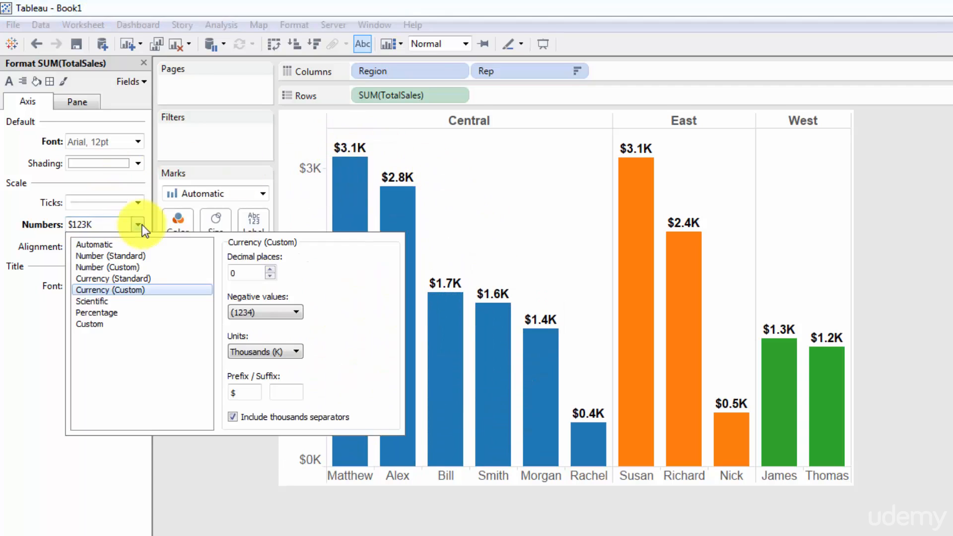
left_click(270, 269)
left_click(427, 233)
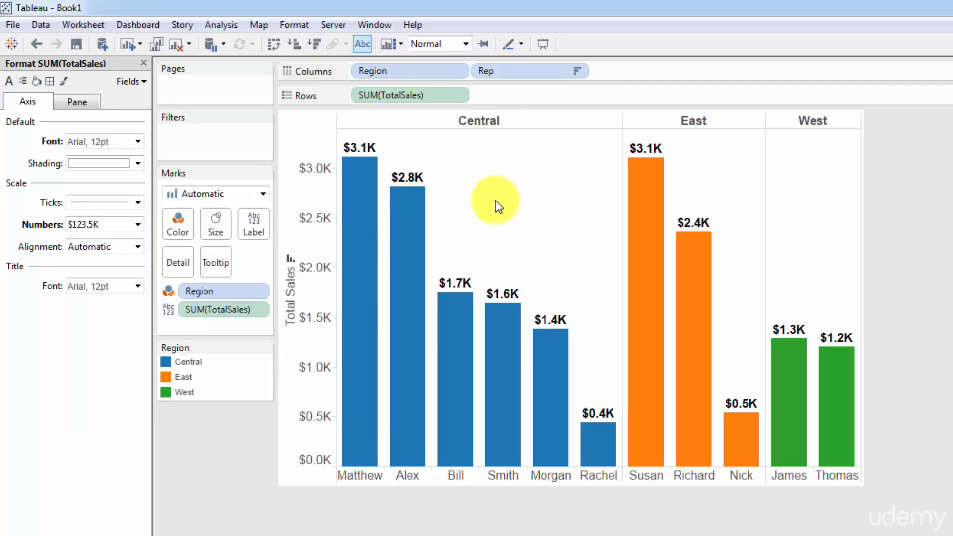